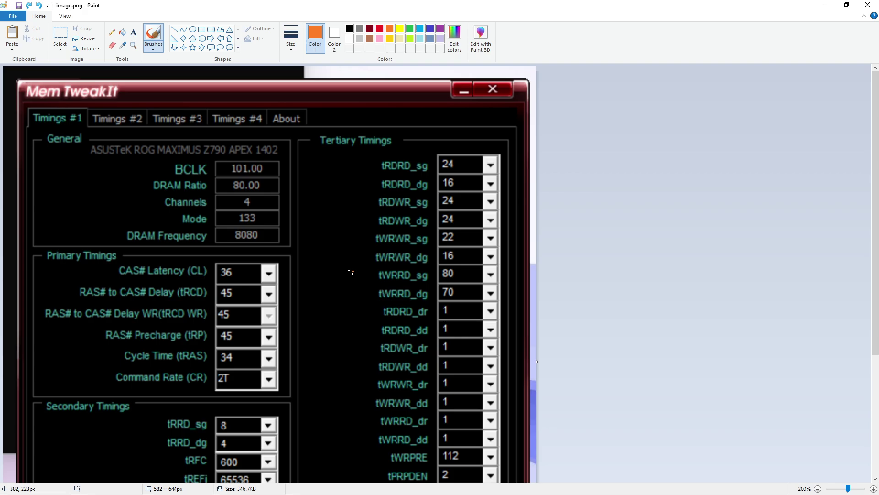
Step: Outline the Secondary Timings values with orange freehand brush strokes and mark the tWR and tWRPDEN entries
scroll(352, 271, "down", 4)
mouse_move(187, 417)
left_mouse_down()
mouse_move(215, 418)
mouse_move(288, 229)
mouse_move(151, 229)
mouse_move(163, 409)
left_mouse_up()
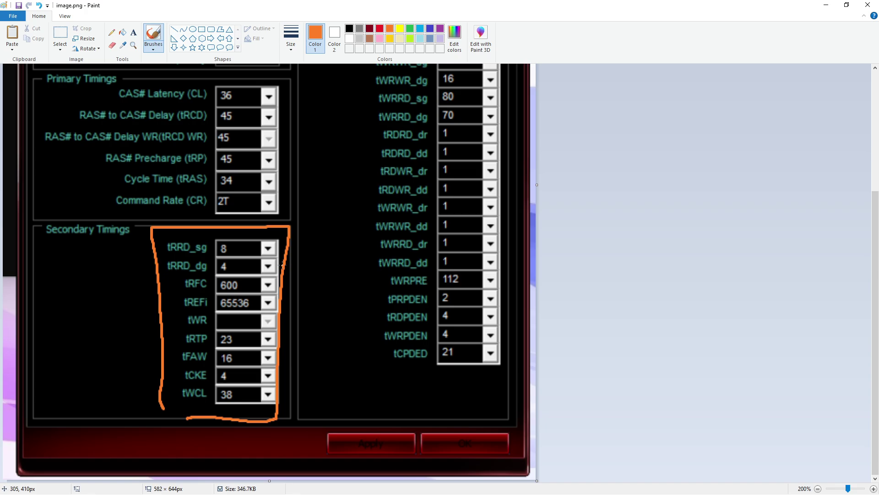
scroll(285, 322, "up", 4)
scroll(285, 322, "down", 4)
left_click_drag(185, 328, 181, 312)
mouse_move(372, 345)
left_mouse_down()
mouse_move(462, 344)
mouse_move(397, 334)
left_mouse_up()
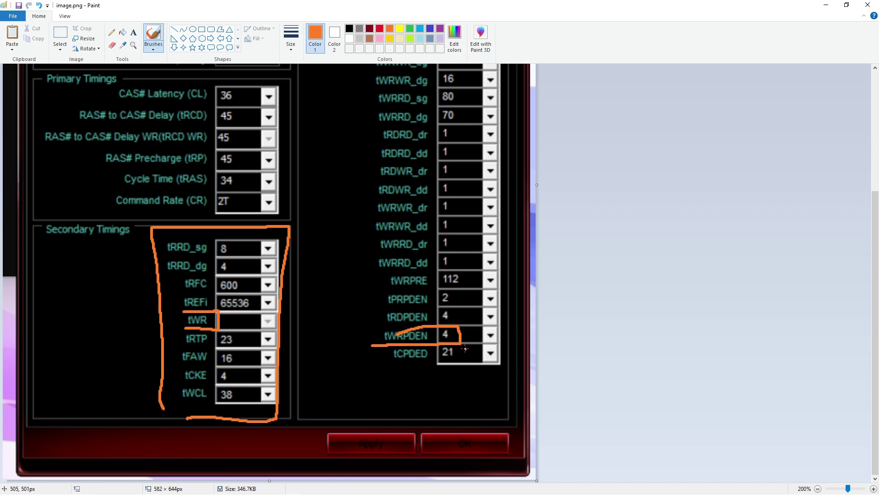
Step: Draw a freehand orange outline around the Primary Timings values and underline Z790 APEX in the motherboard name
scroll(465, 349, "up", 3)
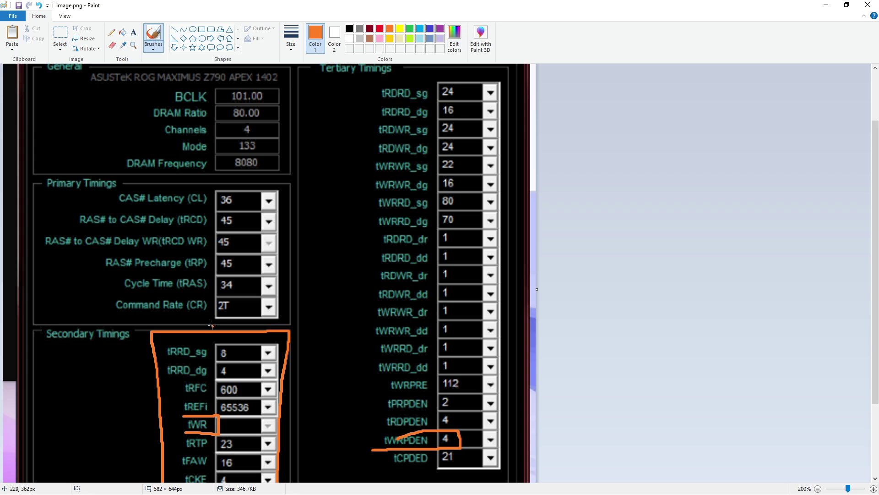
mouse_move(213, 325)
left_mouse_down()
mouse_move(284, 240)
mouse_move(236, 183)
mouse_move(213, 275)
mouse_move(255, 329)
left_mouse_up()
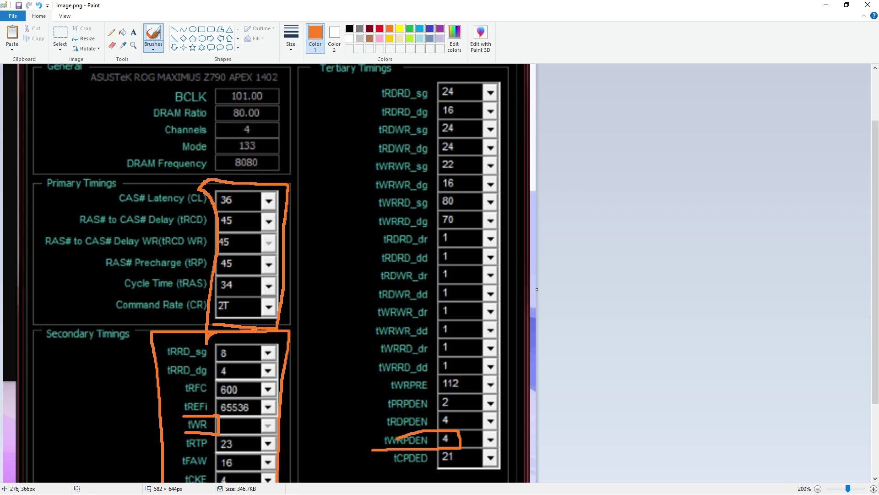
scroll(402, 220, "up", 2)
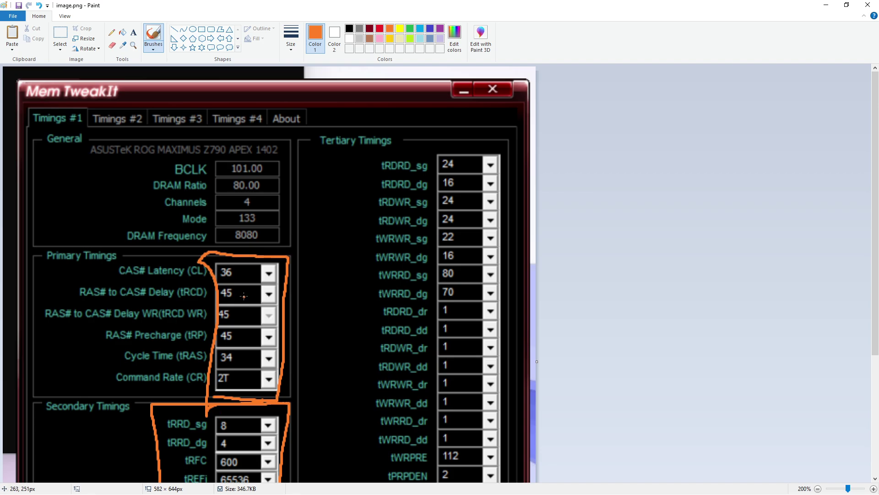
left_click_drag(201, 157, 259, 154)
Step: Circle the tRDRD_dg and tWRWR_dg values in orange, and scribble over the Primary and Secondary Timings blocks
mouse_move(470, 176)
left_mouse_down()
mouse_move(435, 177)
mouse_move(463, 186)
mouse_move(464, 176)
left_mouse_up()
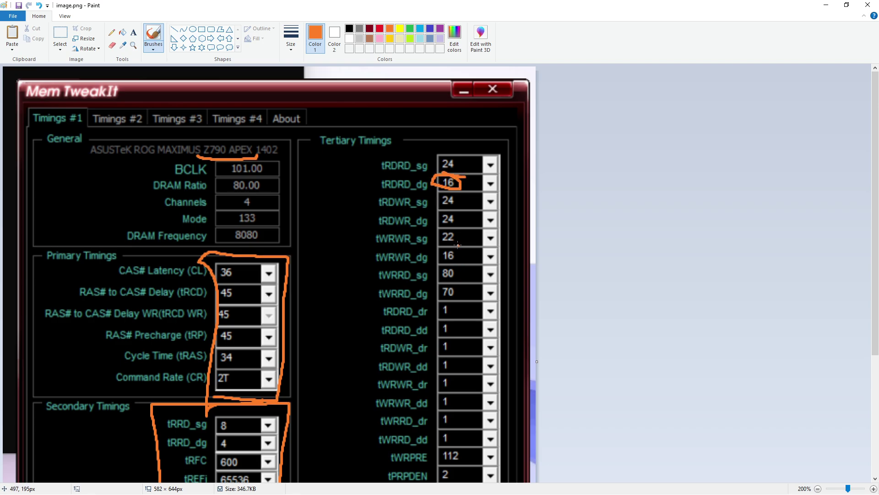
mouse_move(458, 246)
left_mouse_down()
mouse_move(432, 250)
mouse_move(470, 249)
left_mouse_up()
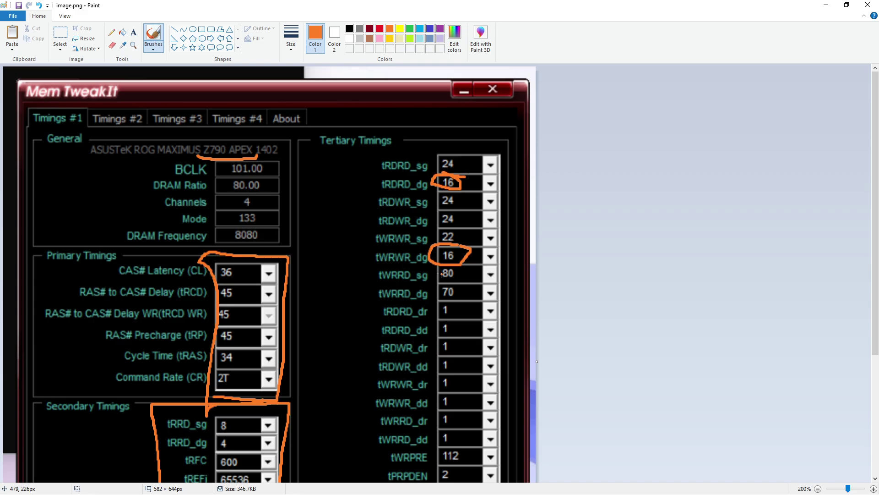
scroll(499, 247, "down", 2)
mouse_move(188, 156)
left_mouse_down()
mouse_move(270, 153)
mouse_move(210, 231)
mouse_move(233, 366)
mouse_move(184, 477)
mouse_move(192, 341)
mouse_move(167, 430)
mouse_move(284, 478)
mouse_move(306, 233)
left_mouse_up()
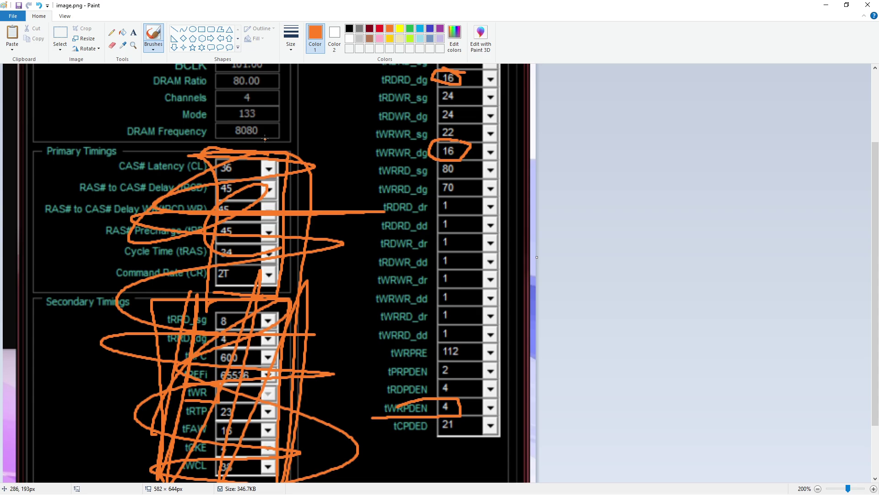
Step: Circle the DRAM Frequency value, draw an arrow pointing right from it, and add the text 4040 at the arrow's tip
scroll(290, 136, "up", 2)
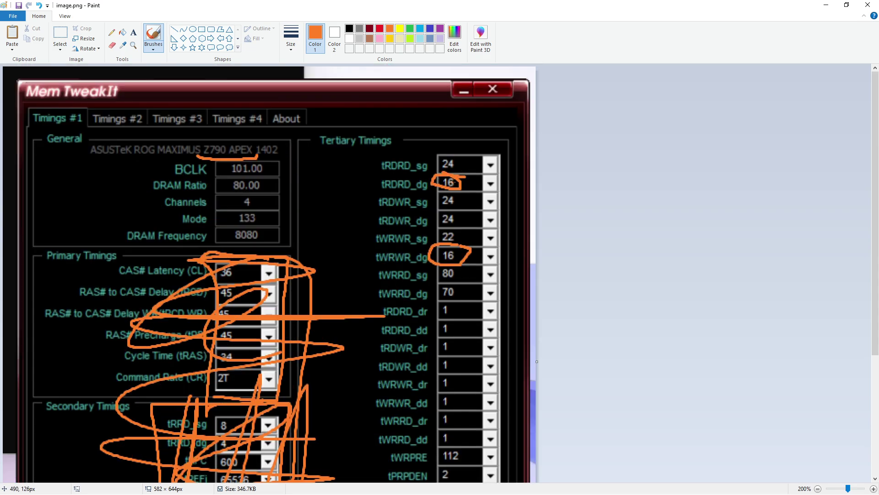
mouse_move(268, 225)
left_mouse_down()
mouse_move(232, 226)
mouse_move(313, 240)
mouse_move(292, 244)
left_mouse_up()
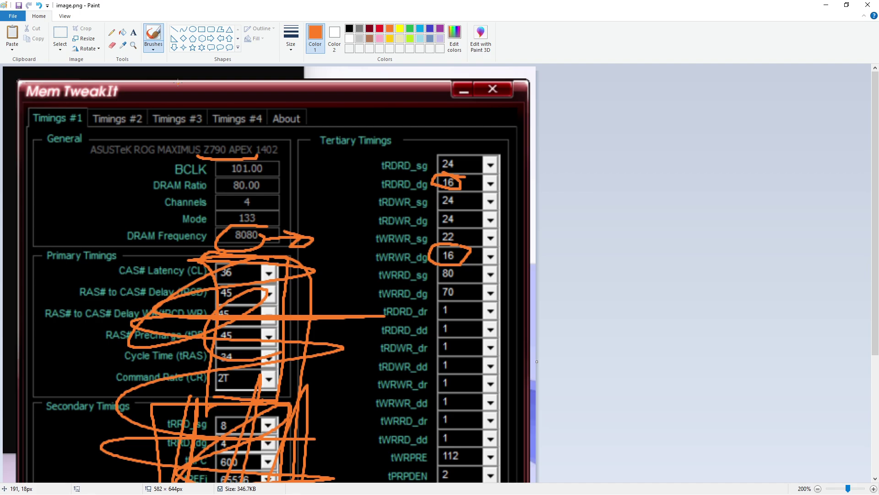
left_click(133, 33)
left_click(326, 231)
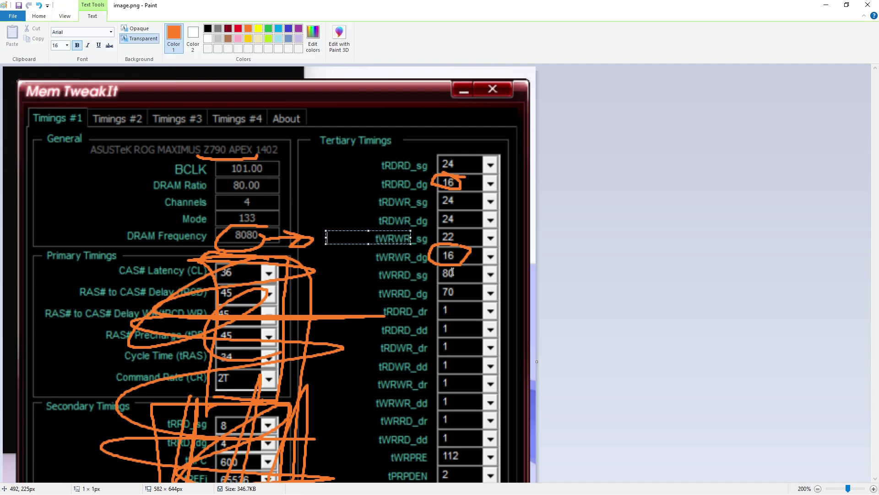
type("4040")
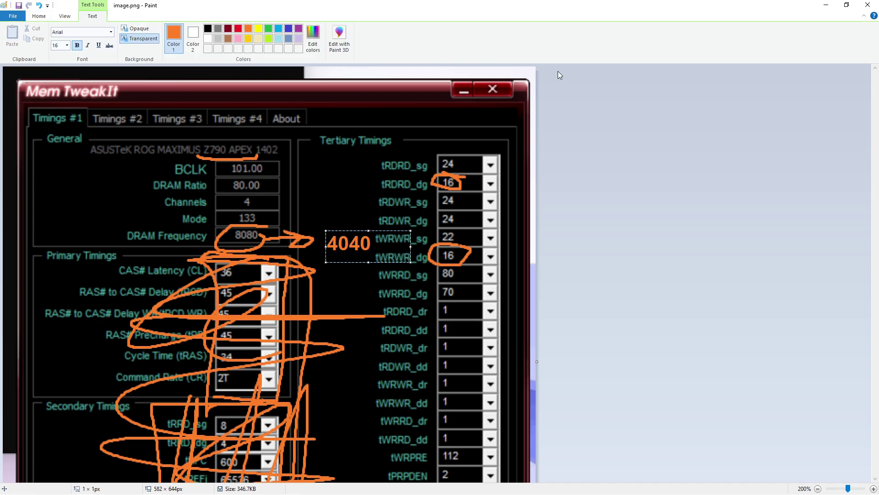
left_click(340, 170)
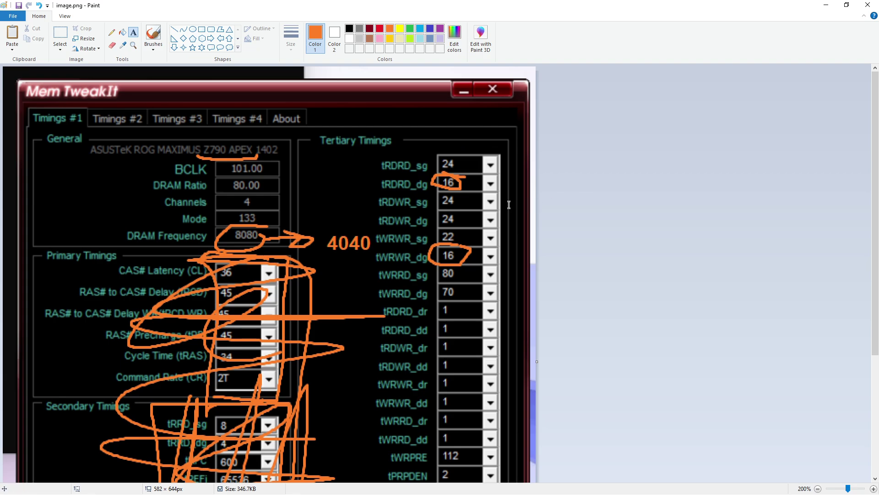
Step: Add the text 8 beside the circled tRDRD_dg value
left_click(472, 174)
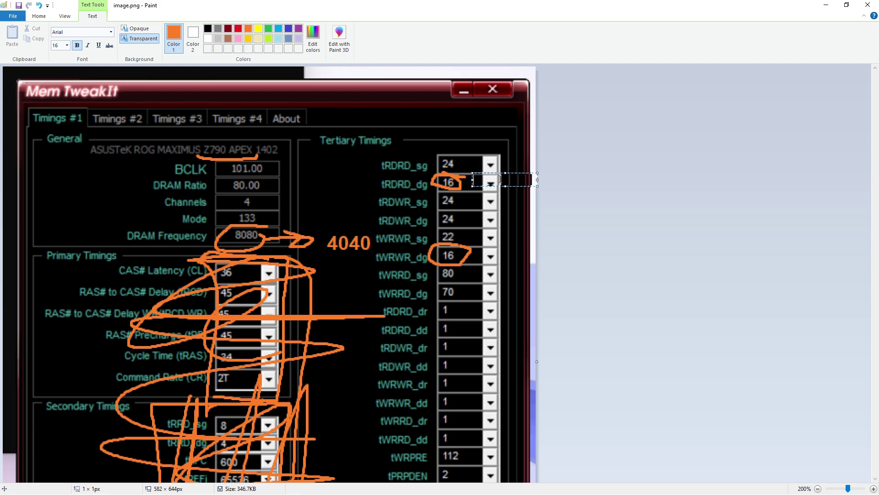
type("8")
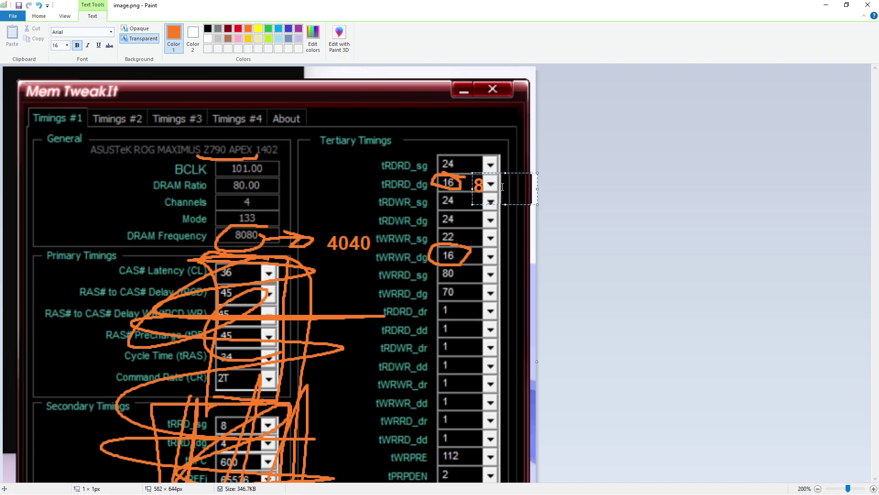
type(" 7")
left_click_drag(501, 187, 484, 188)
key("BackSpace")
left_click(507, 170)
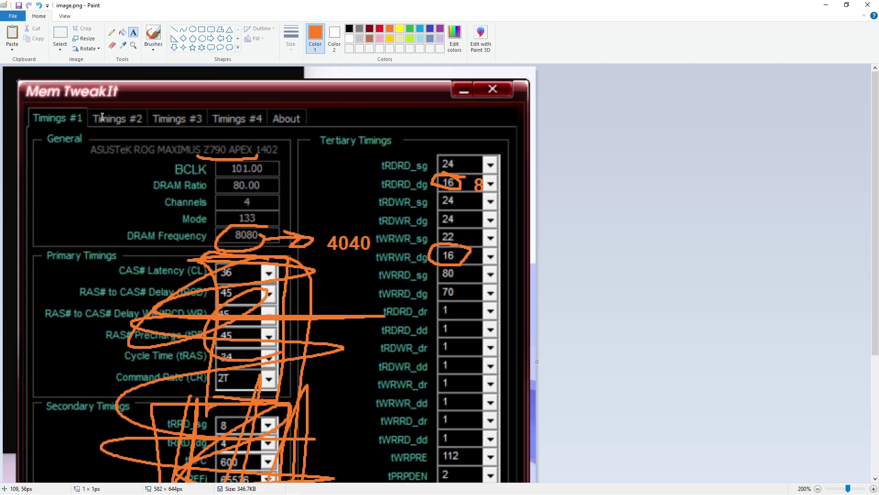
Step: Write READ 8 READ 8 READ 8 READ on one line in a widened text box over the Timings tab labels
left_click_drag(101, 110, 186, 124)
type("READ")
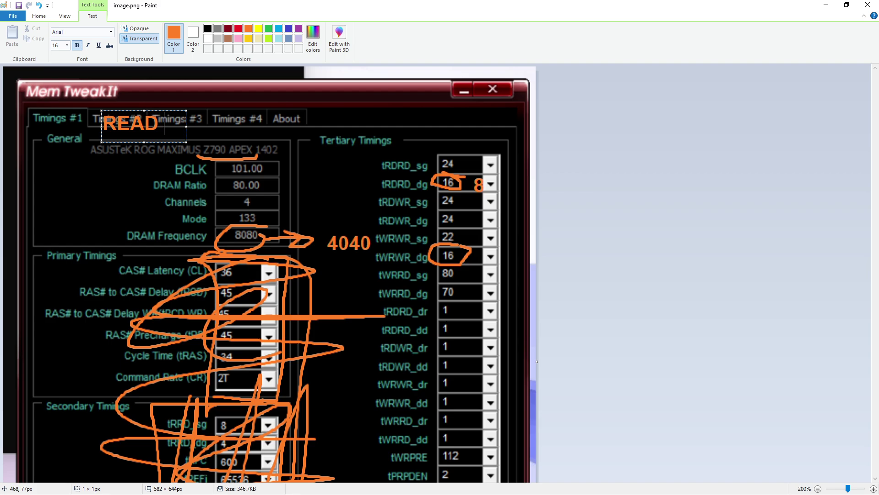
key("Return")
type("REA")
key("BackSpace")
key("BackSpace")
key("BackSpace")
key("BackSpace")
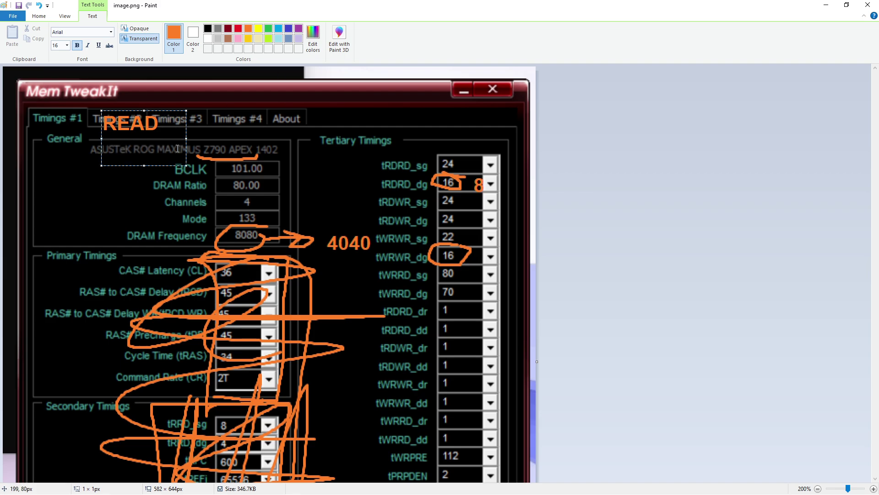
left_click_drag(187, 138, 489, 138)
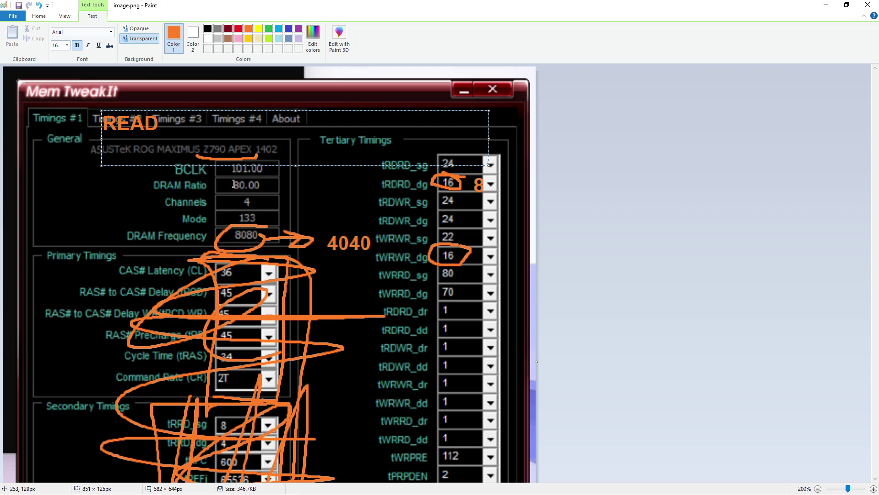
type("8 RE")
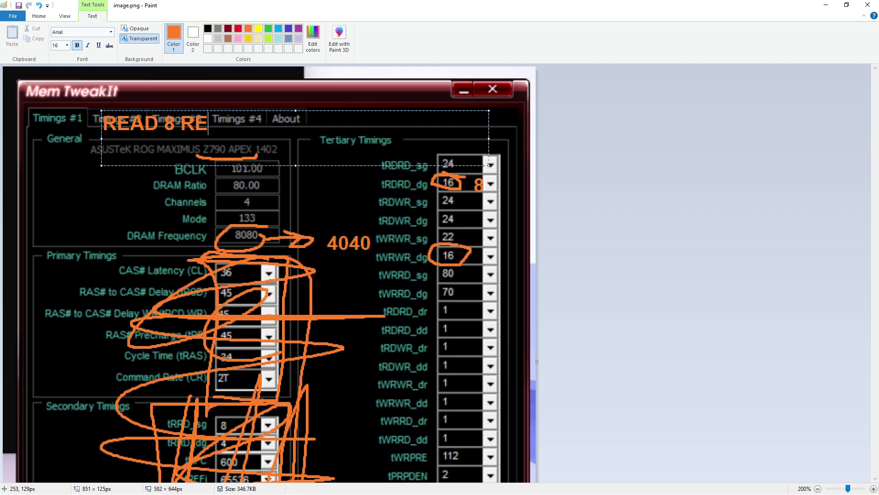
type("AD 8 READ")
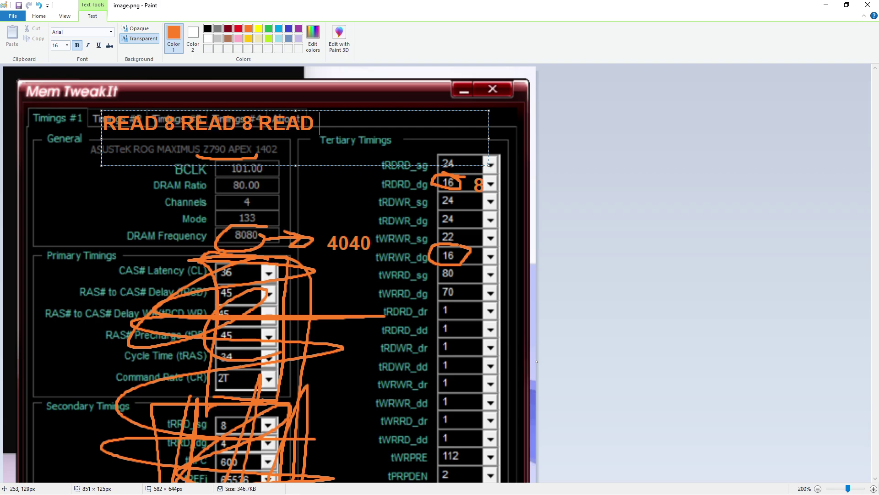
type(" 8 READ")
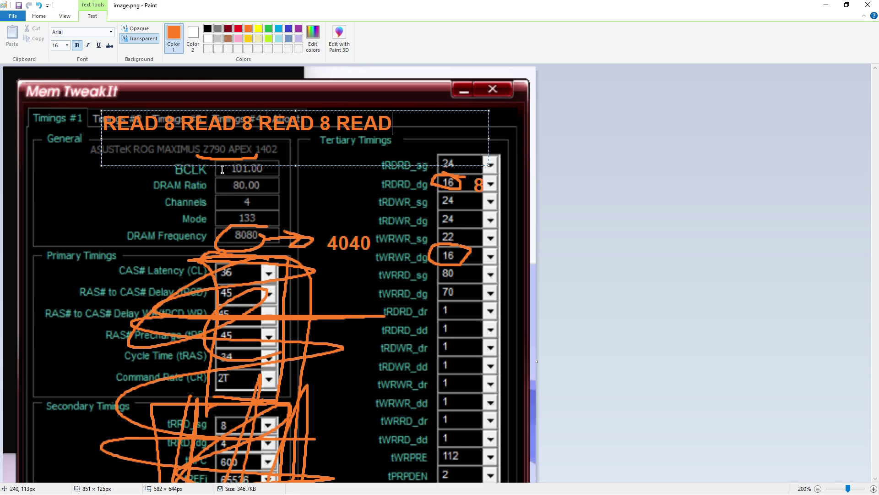
Step: Move the READ text line up over the Mem TweakIt title and place it there
left_click(178, 137)
mouse_move(255, 111)
left_mouse_down()
mouse_move(223, 100)
mouse_move(225, 86)
left_mouse_up()
left_click(276, 204)
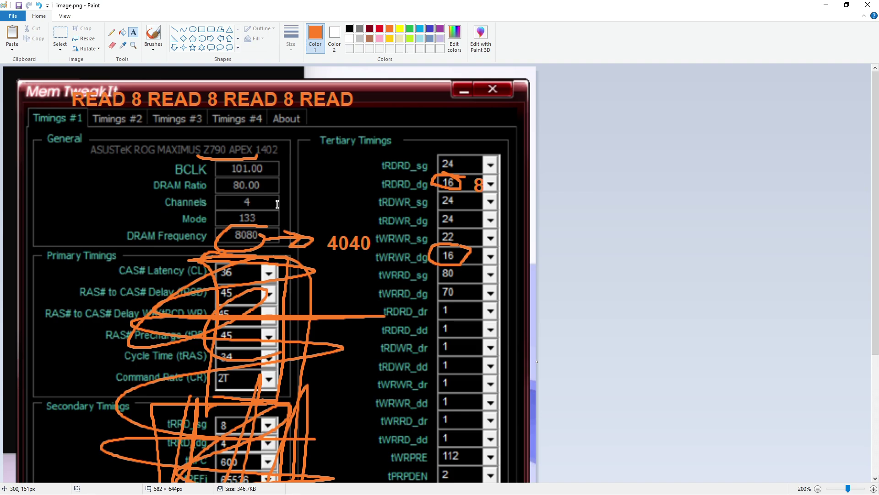
Step: Try to add stacked text lines DATA 8, DATA 8 and DATA below the READ line
left_click(142, 127)
type("DA")
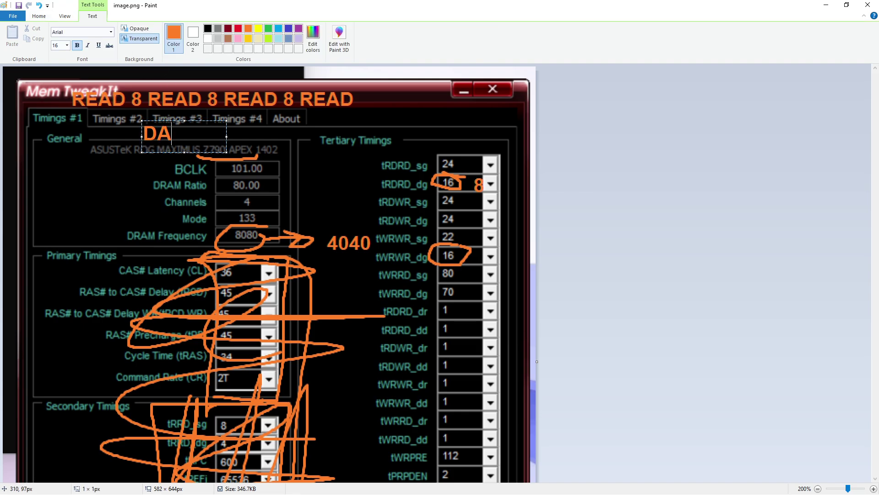
type("TA 8")
key("Return")
type("DATA")
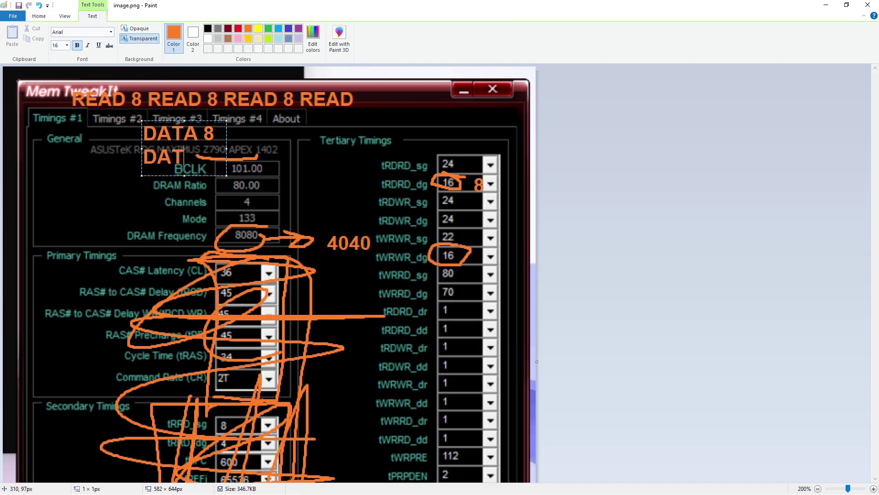
key("Return")
type("98")
key("BackSpace")
key("BackSpace")
key("BackSpace")
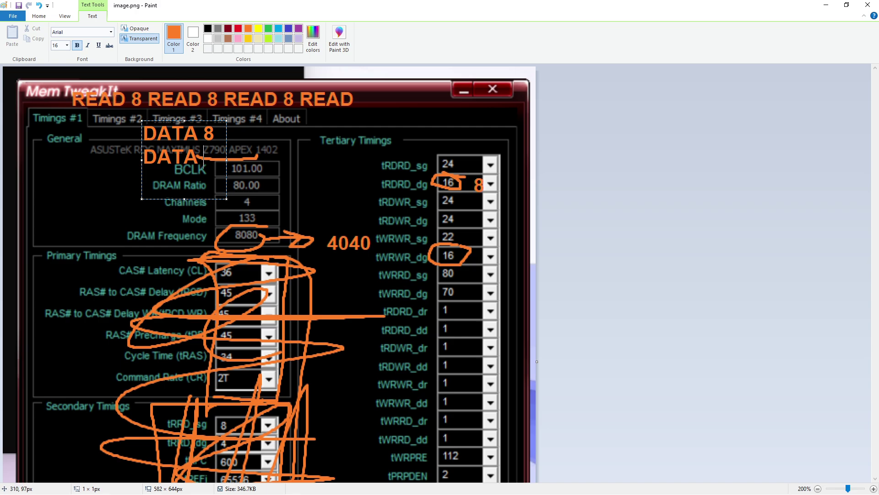
type("8")
key("Return")
type("DATA")
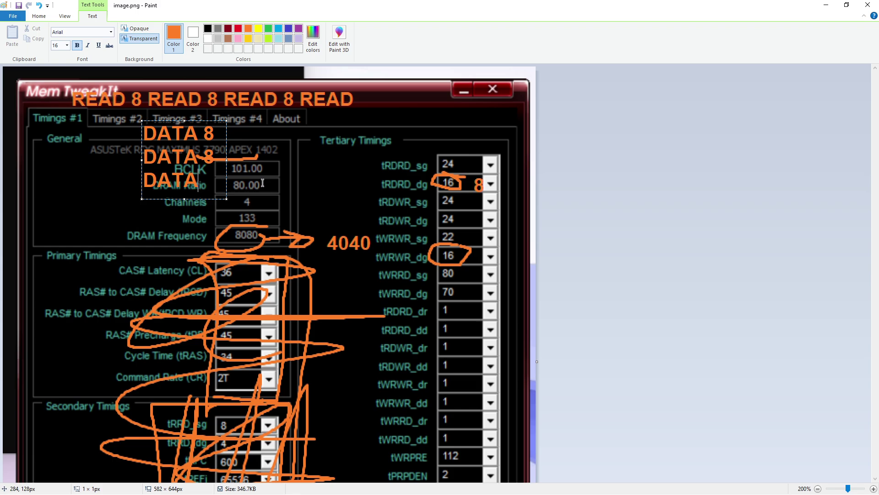
key("ctrl+z")
key("ctrl+z")
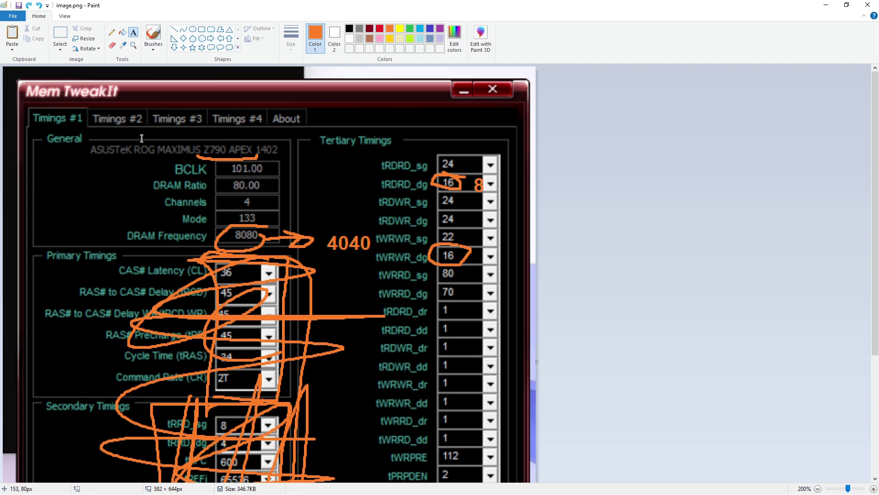
Step: Try to write DATA 8 with a second DATA line over the General section of the screenshot
left_click(95, 130)
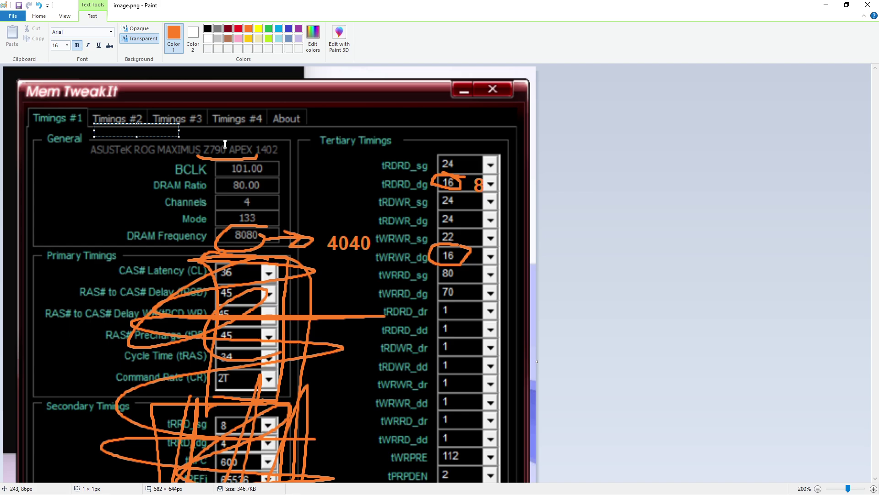
type("DATA 8")
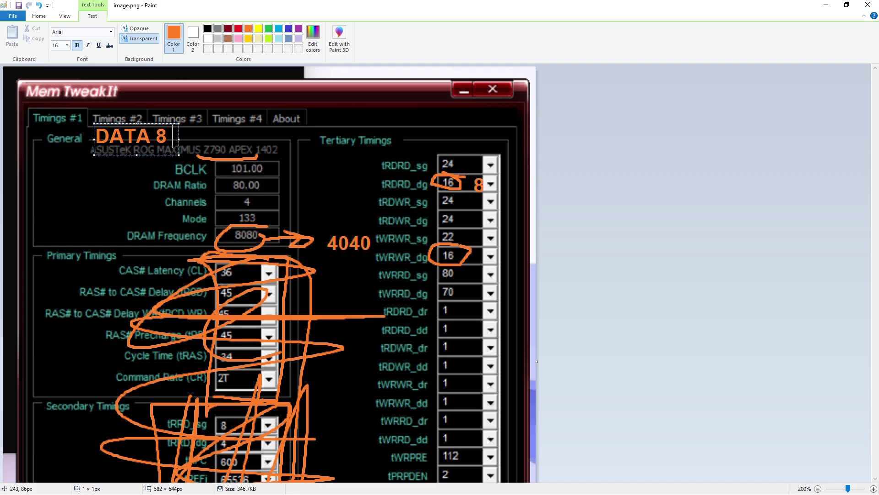
key("Return")
type("DATA 9")
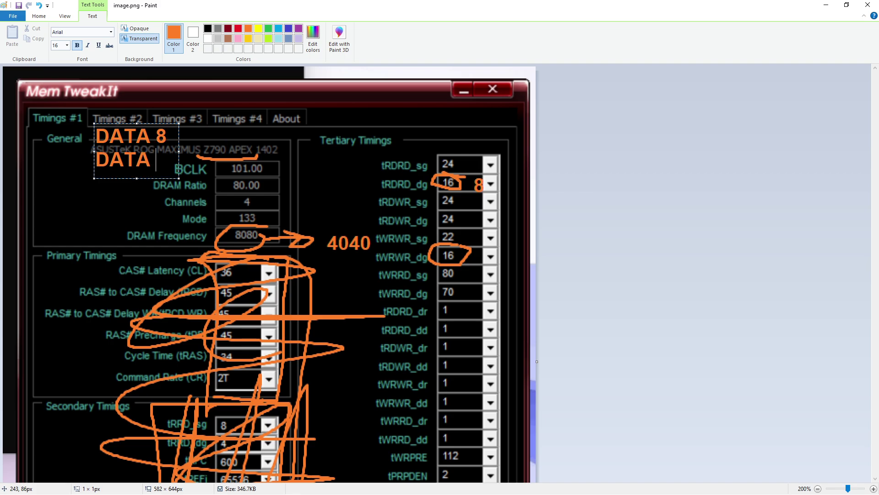
key("ctrl+z")
key("ctrl+z")
key("ctrl+z")
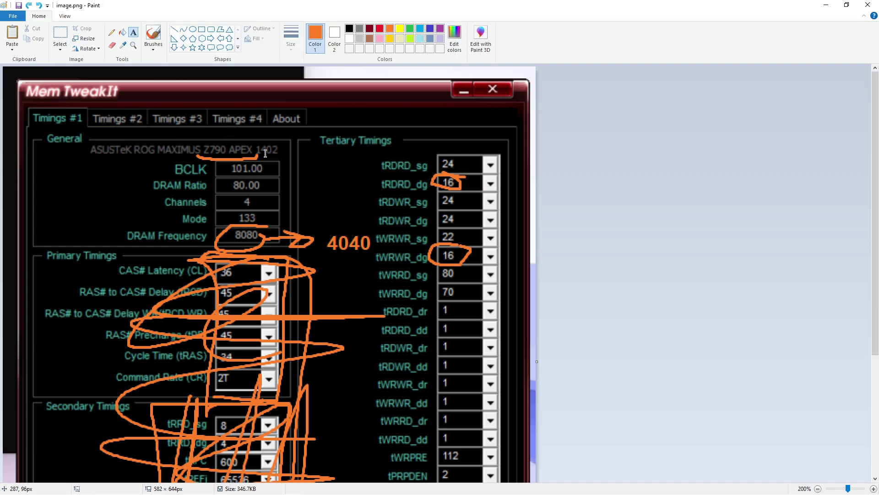
Step: Redo the undone text annotations to restore the 8 beside tRDRD_dg and the READ line
key("ctrl+y")
key("ctrl+y")
key("ctrl+y")
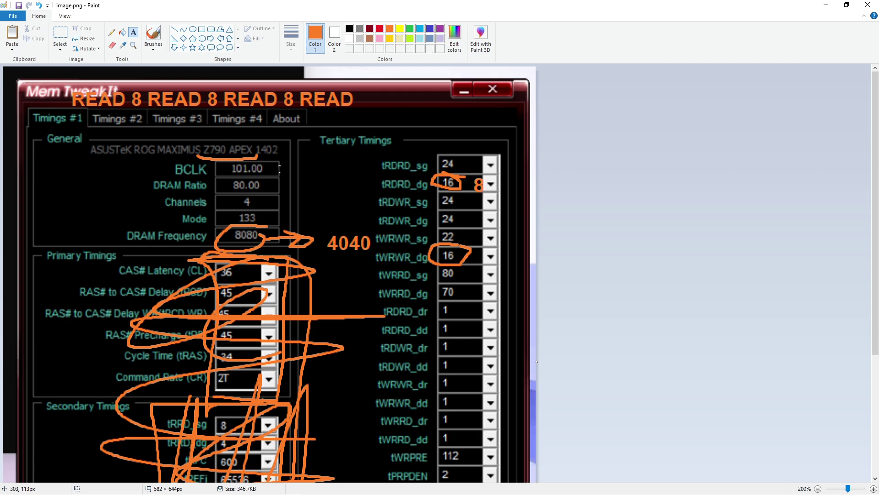
Step: Write DATA 8 three times in a new text box just below the READ line
left_click(71, 114)
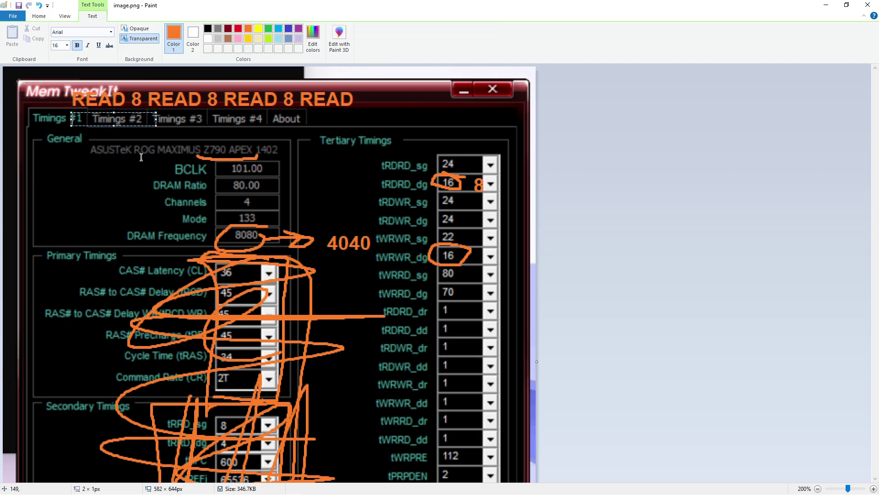
type("DATA 8")
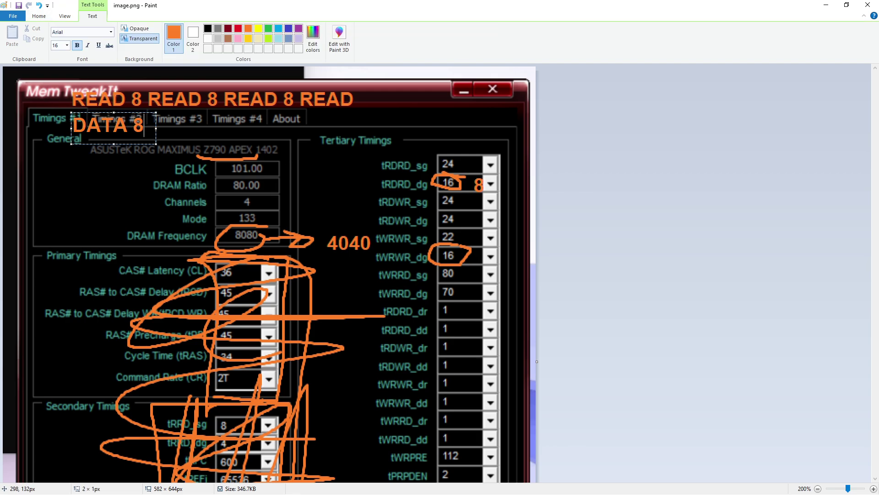
key("Return")
type("DATA 9")
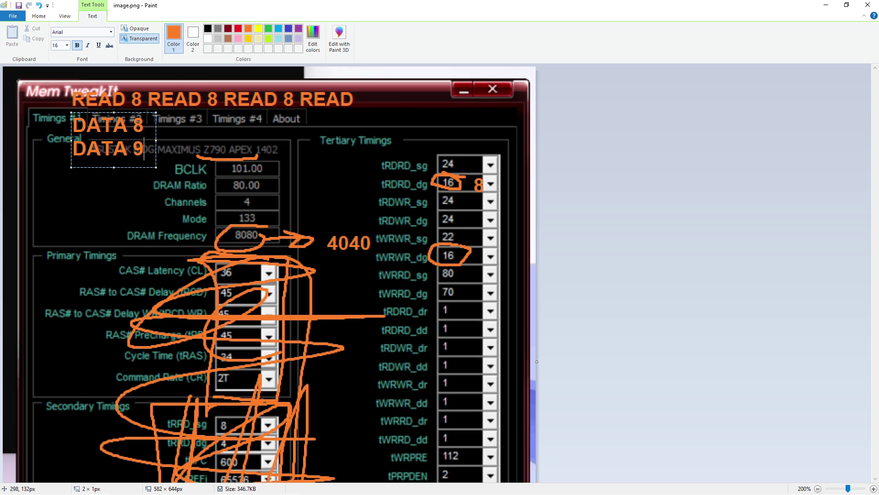
key("BackSpace")
type("8")
key("Return")
type("DATA8")
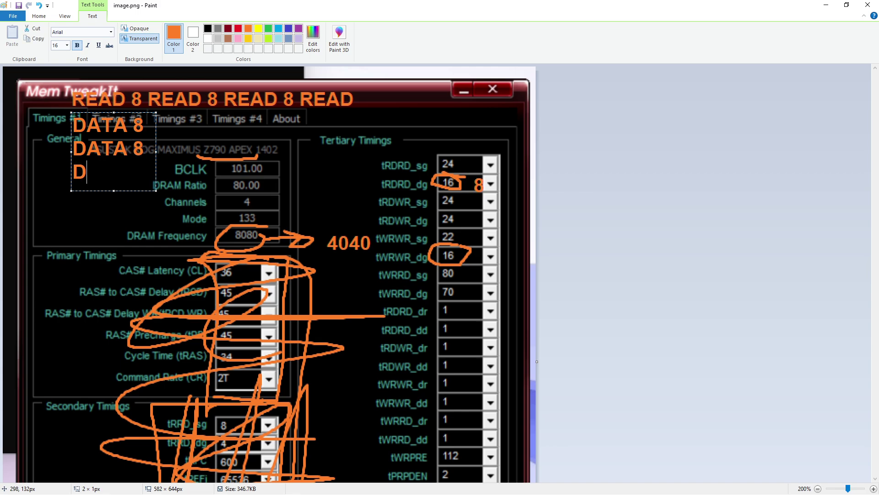
Step: Widen the DATA text box so all three DATA 8 entries sit on a single line
key("Left")
key("Left")
key("Left")
key("Left")
key("Left")
key("Left")
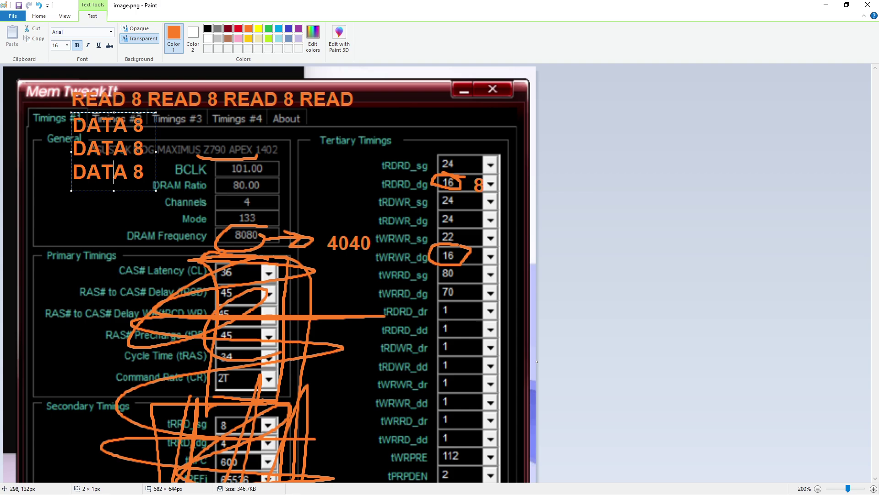
key("BackSpace")
left_click_drag(156, 155, 495, 153)
key("BackSpace")
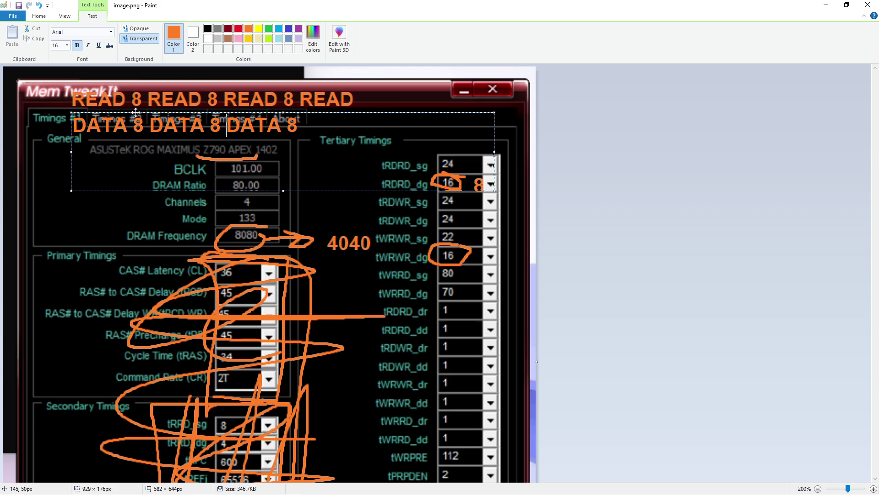
Step: Place the DATA 8 line just above Tertiary Timings and link its start to the first READ with a brush stroke
left_click_drag(135, 112, 178, 126)
left_click_drag(316, 126, 223, 117)
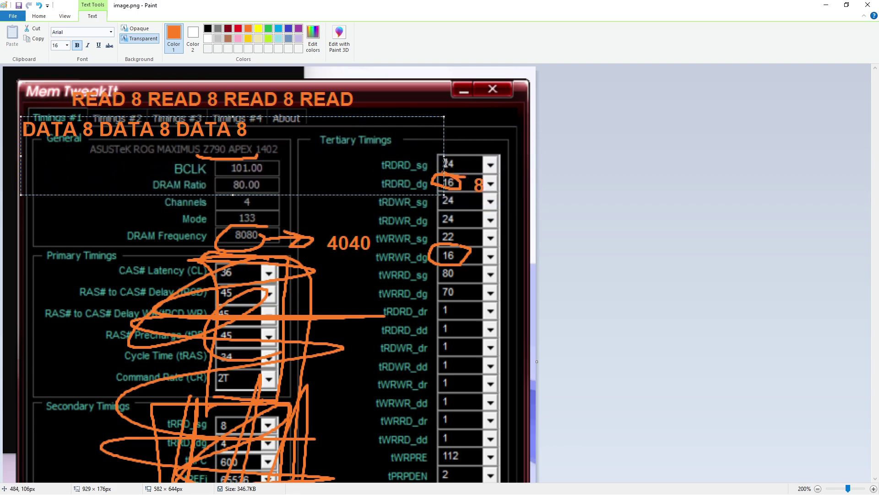
left_click_drag(444, 158, 256, 157)
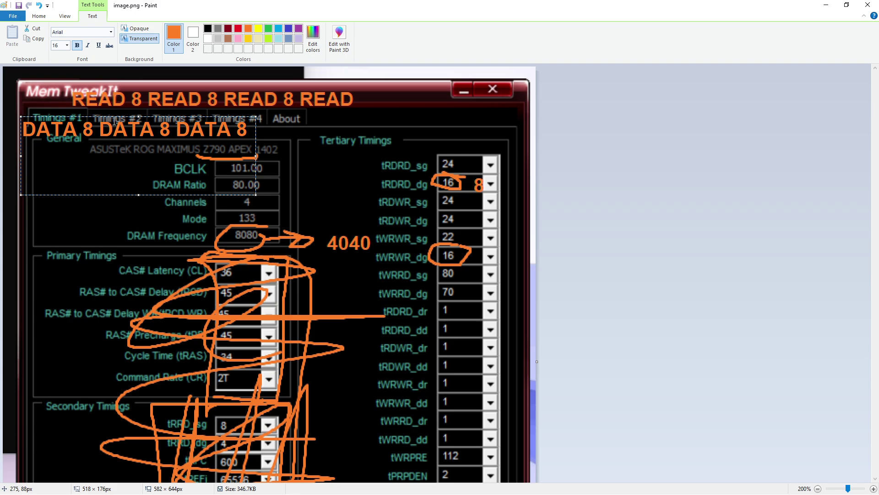
left_click_drag(107, 116, 362, 113)
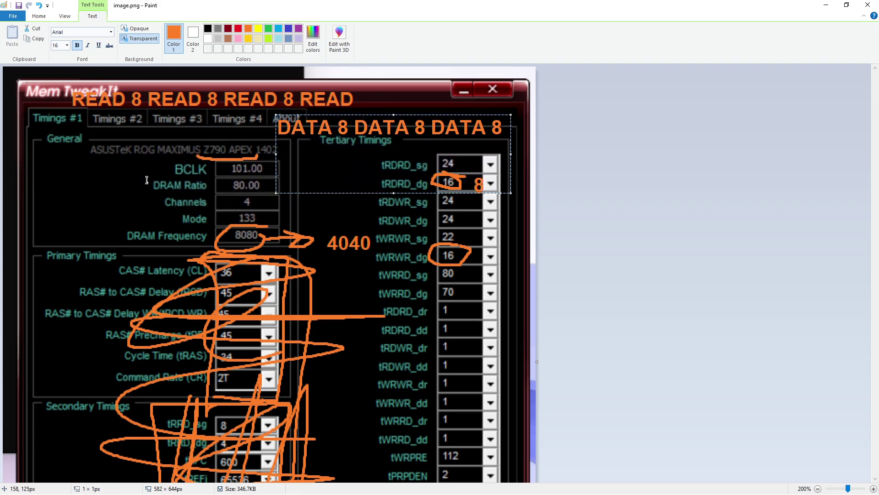
left_click(212, 134)
left_click(153, 34)
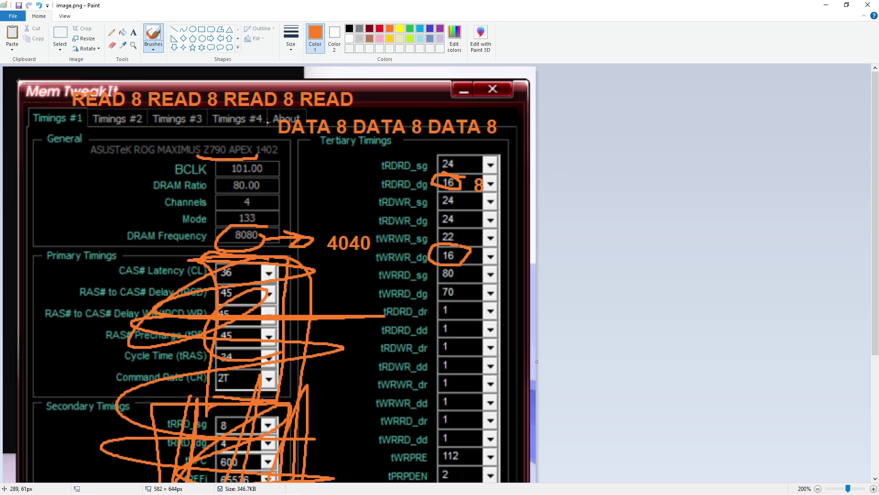
mouse_move(276, 125)
left_mouse_down()
mouse_move(113, 119)
mouse_move(106, 107)
left_mouse_up()
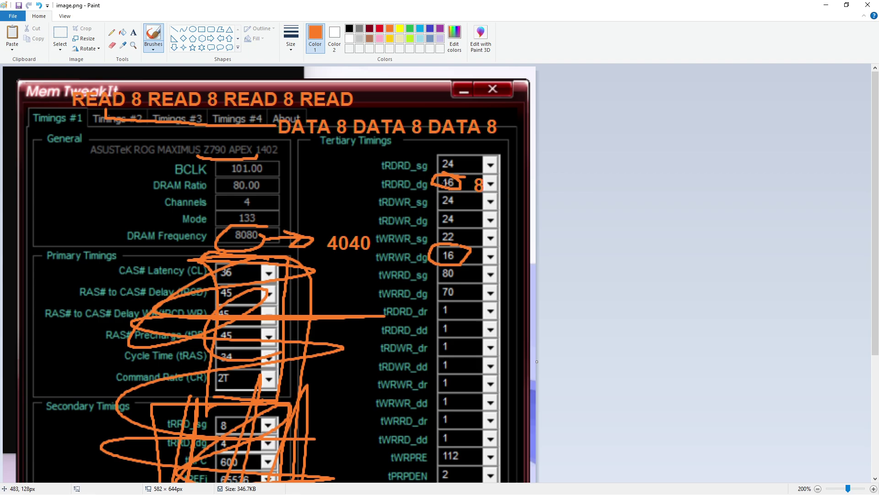
Step: Write READ 8 WAIT 8 READ 8 in a new text box over the General section of the screenshot
left_click(133, 32)
left_click(67, 179)
type("REEA")
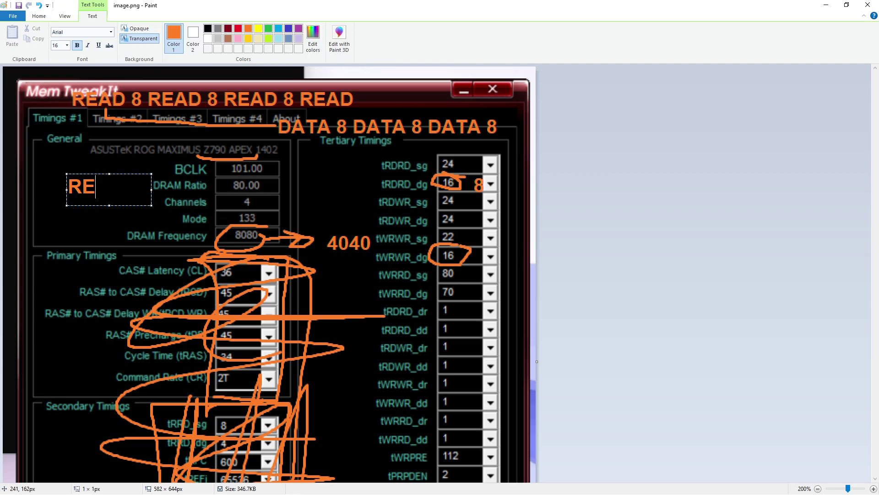
key("BackSpace")
key("BackSpace")
type("AD 8GA")
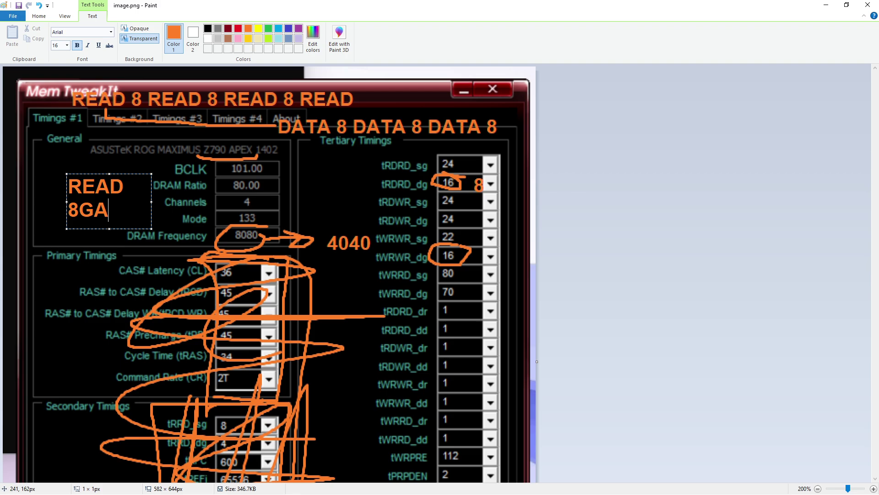
key("BackSpace")
key("BackSpace")
type("WAIT ")
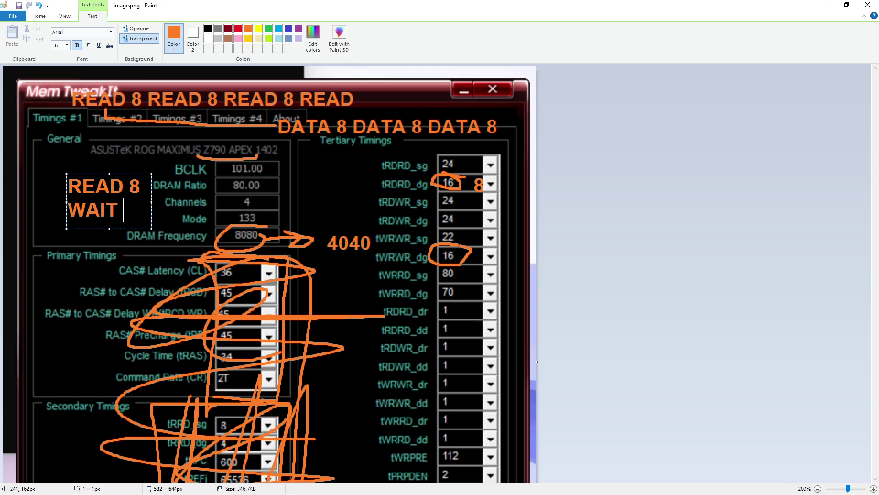
type("8 READ 8")
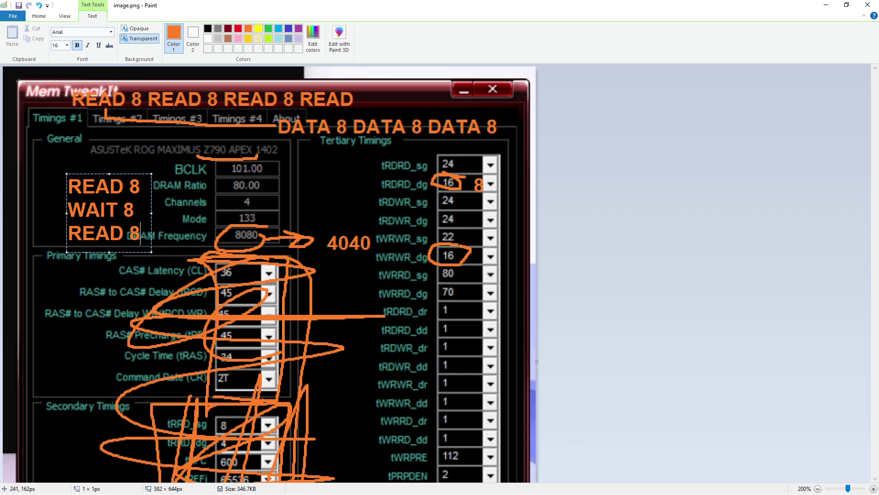
Step: Widen the READ/WAIT text box to a single line, append WAIT 8 and place the text
left_click(148, 192)
key("Right")
key("Right")
left_click_drag(151, 213, 440, 213)
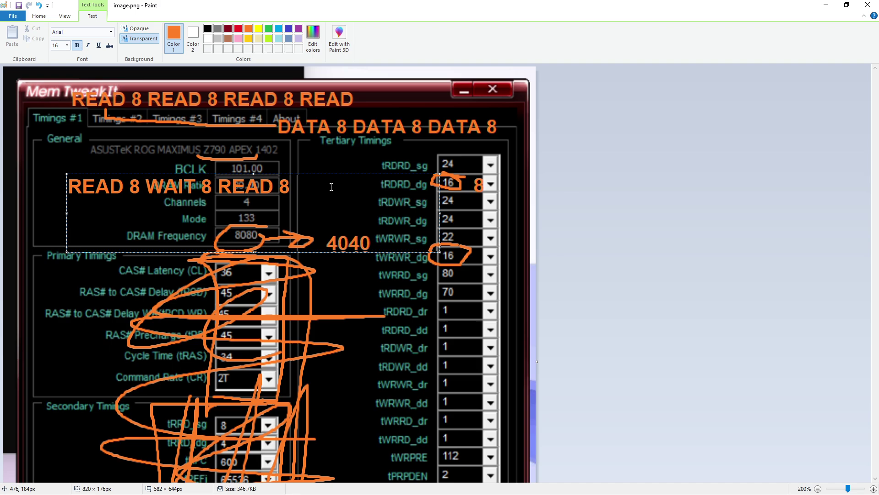
type("WAIT 8")
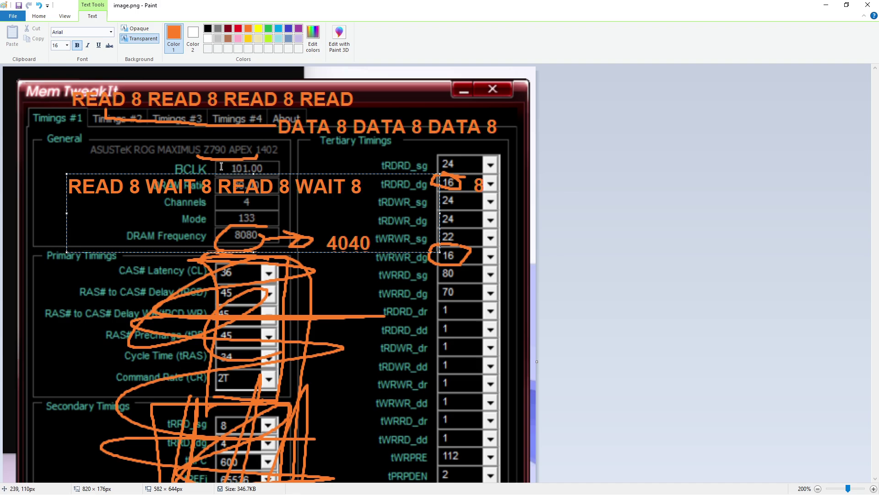
left_click(221, 166)
key("ctrl+z")
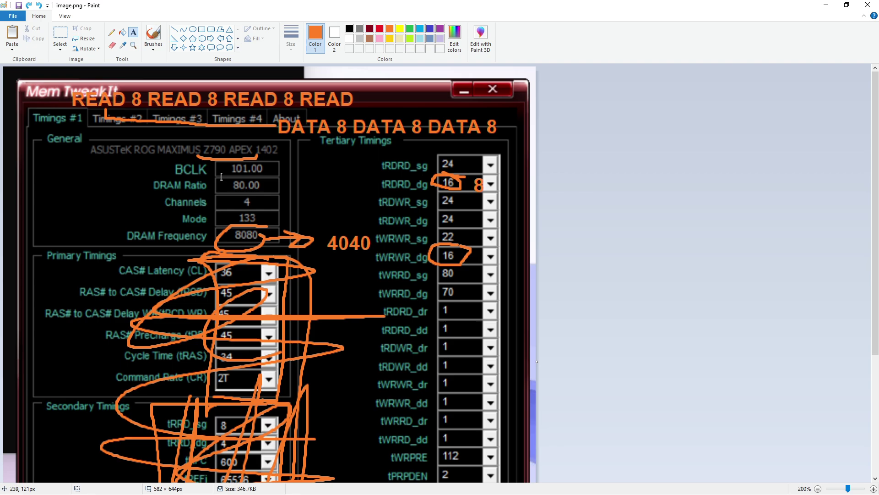
key("ctrl+y")
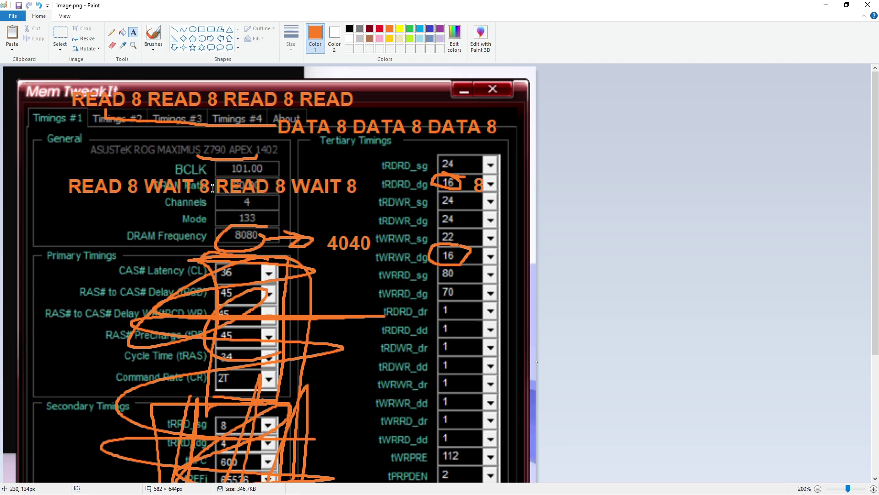
left_click(141, 184)
left_click_drag(140, 184, 213, 189)
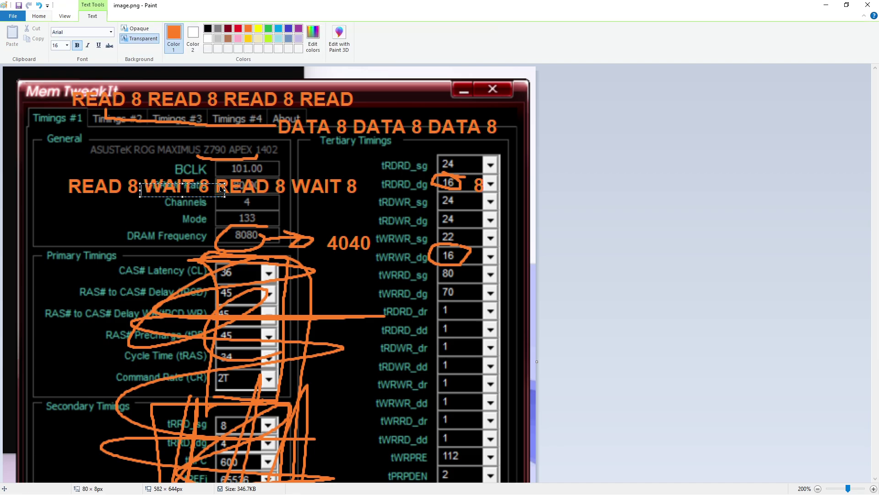
left_click(297, 144)
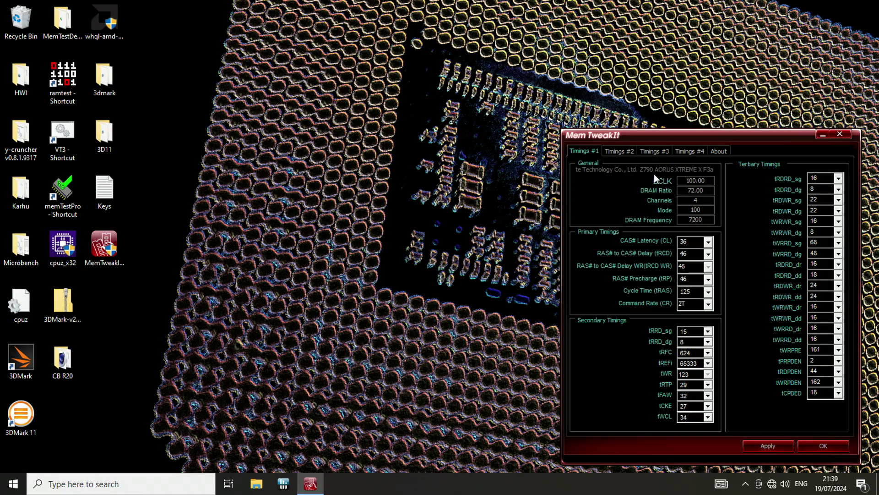
Step: Switch to the desktop with the live Mem TweakIt, launch MicrobenchmarkGui from the Microbench folder and arrange its window fully on screen
left_click_drag(681, 138, 685, 90)
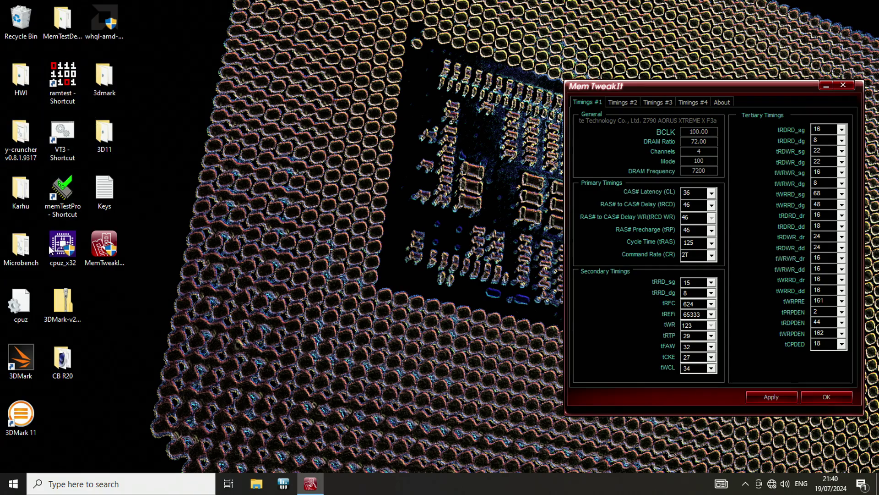
double_click(20, 248)
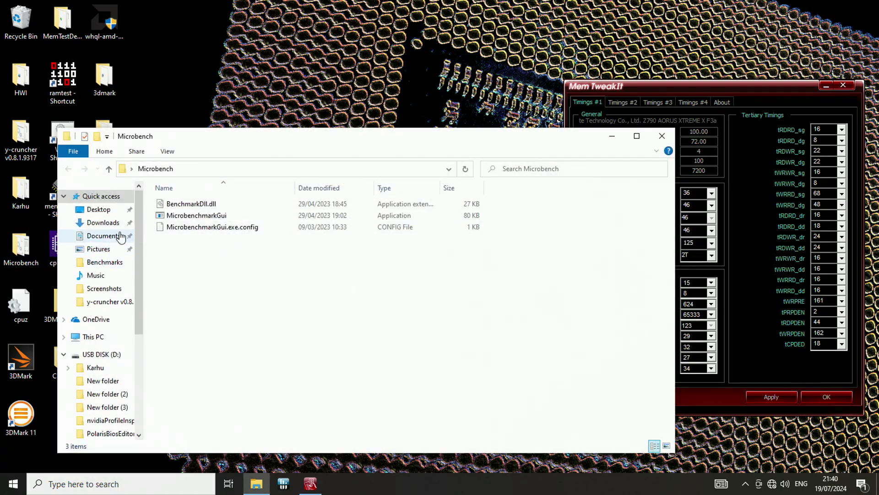
double_click(215, 215)
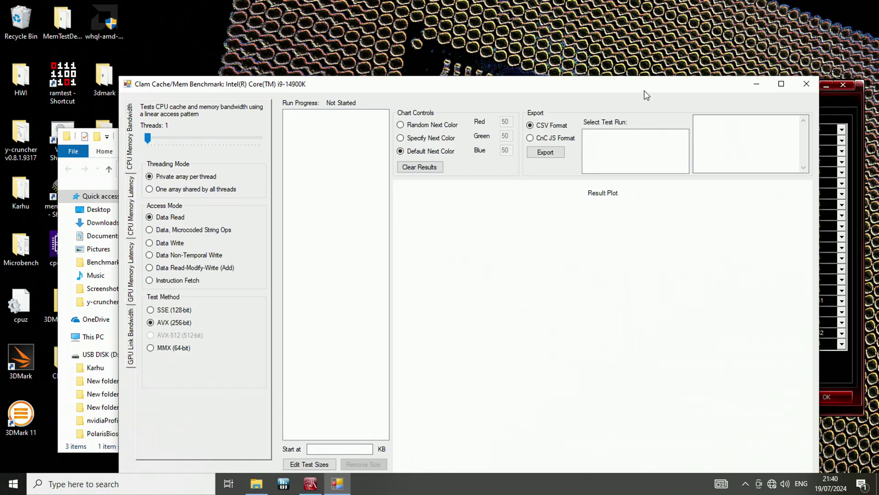
left_click_drag(644, 92, 620, 334)
left_click(660, 136)
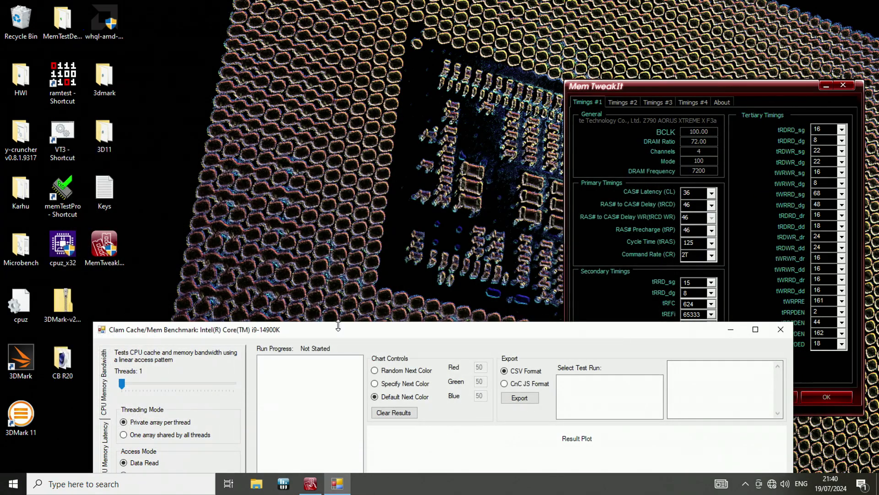
left_click_drag(338, 331, 305, 26)
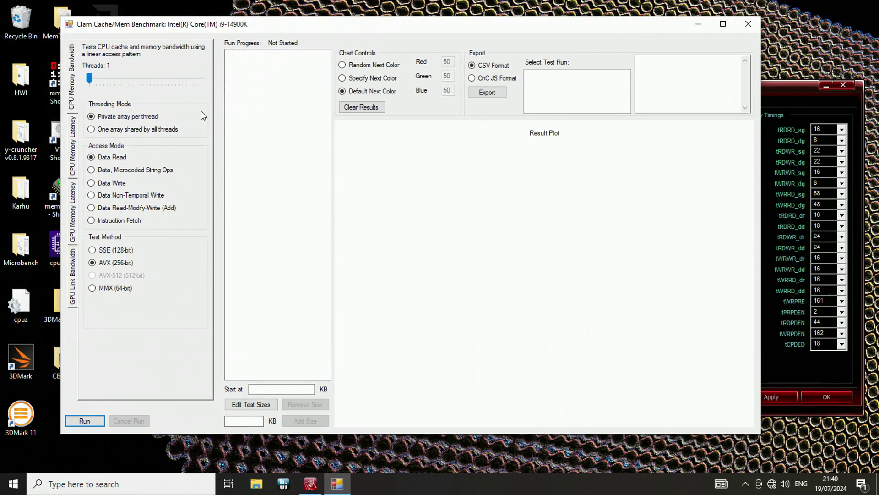
Step: Set the CPU memory bandwidth test to 32 threads with a start size of 256000 KB
left_click(89, 82)
left_click_drag(92, 82, 199, 84)
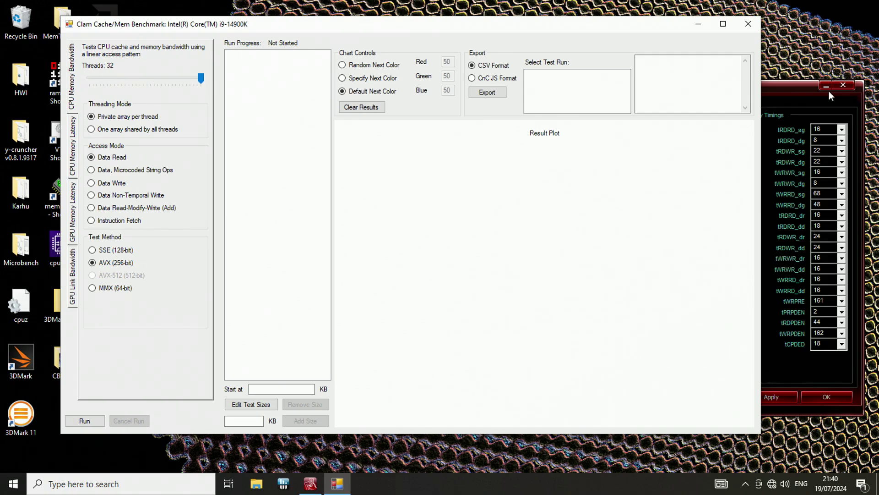
left_click_drag(791, 90, 803, 121)
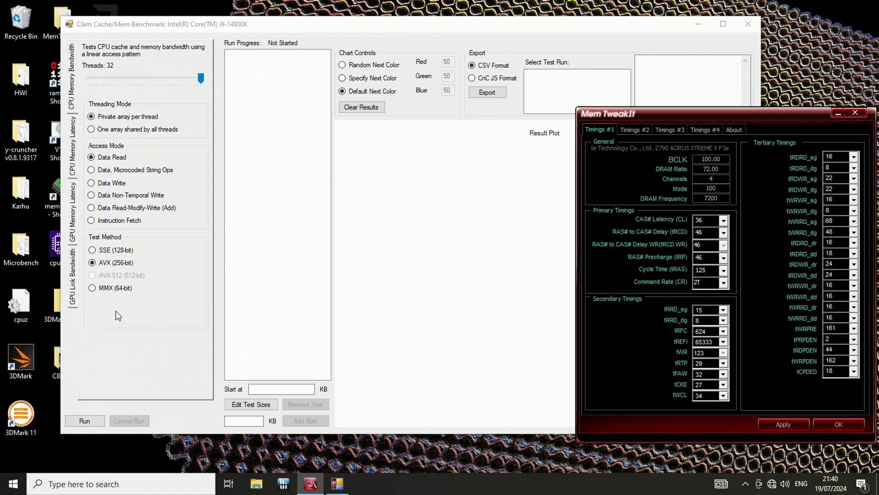
left_click(272, 389)
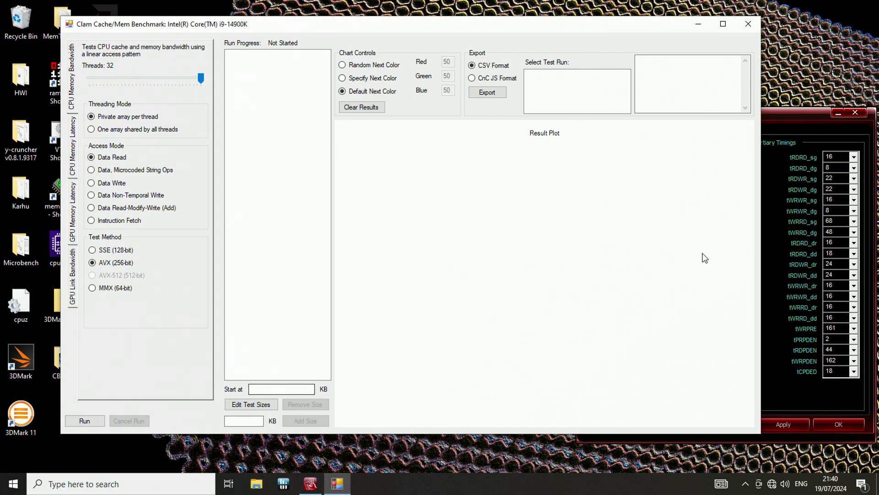
left_click(776, 133)
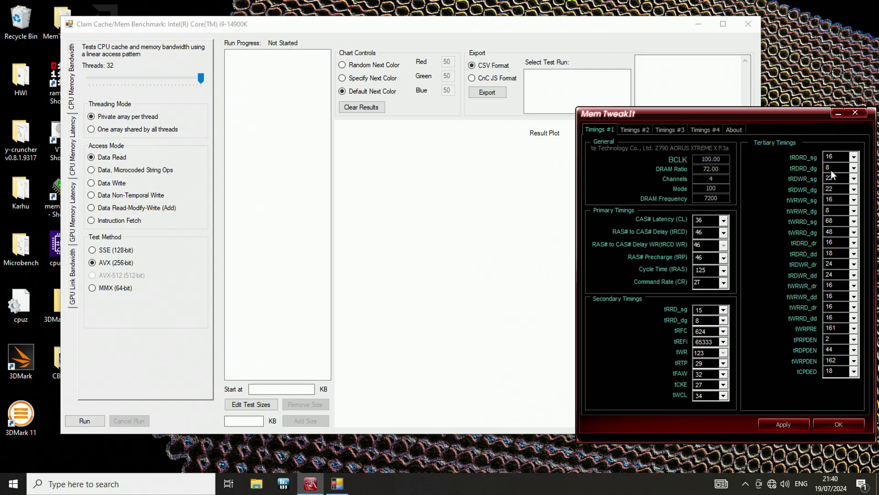
left_click(265, 389)
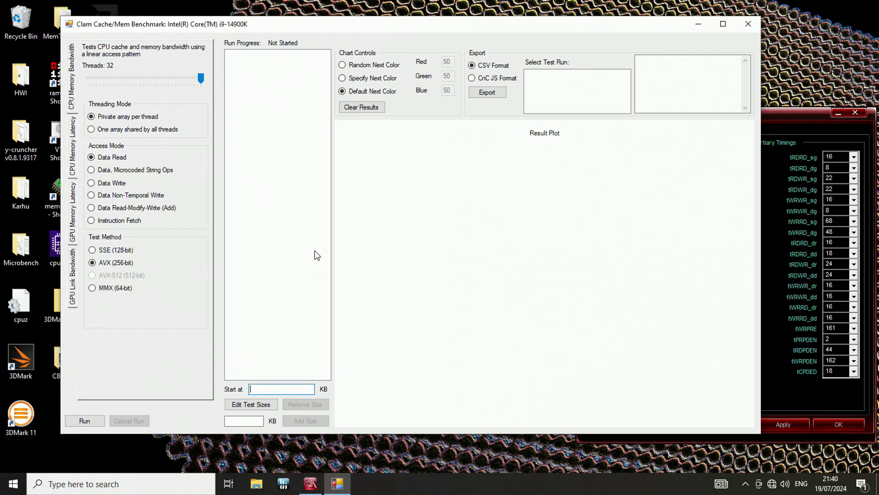
type("256000")
Step: Arrange the benchmark beside Mem TweakIt and run the AVX Data Read bandwidth test to review its large-size results
left_click_drag(259, 18, 244, 13)
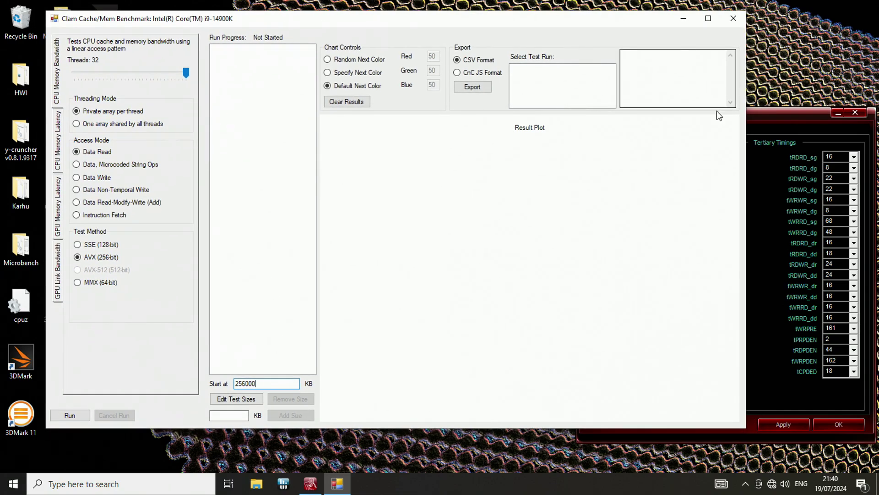
left_click_drag(776, 115, 776, 136)
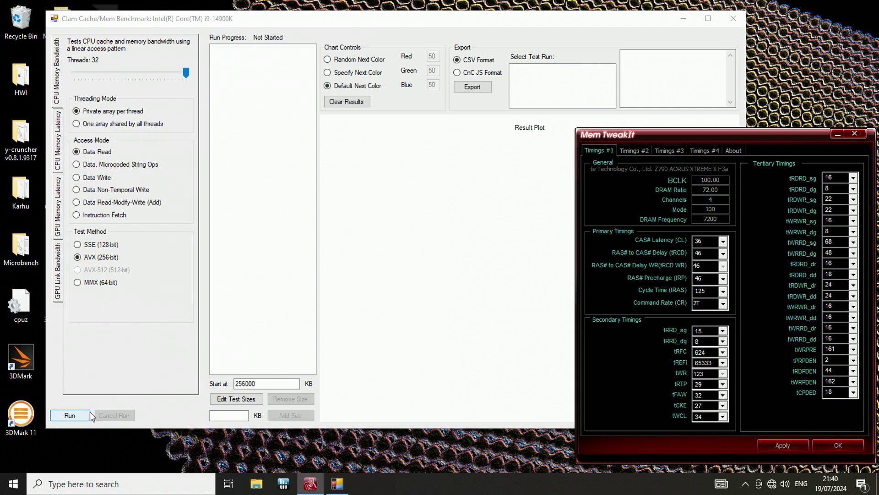
left_click(79, 418)
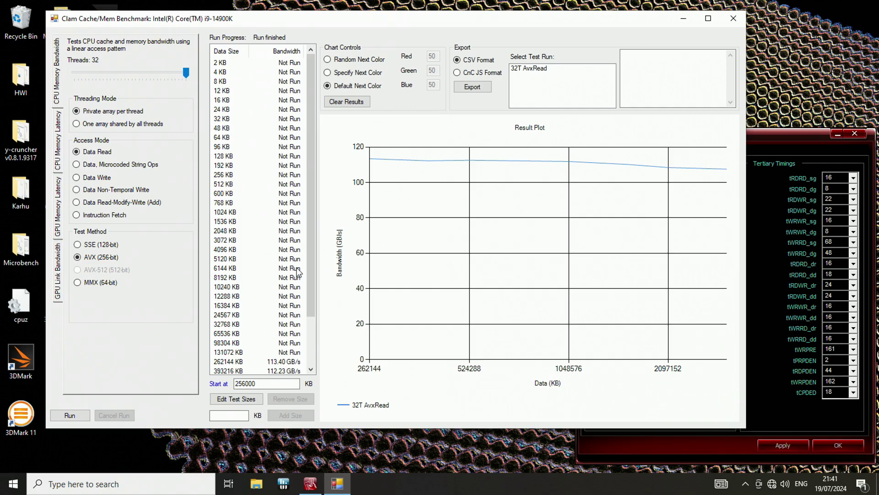
scroll(303, 260, "down", 2)
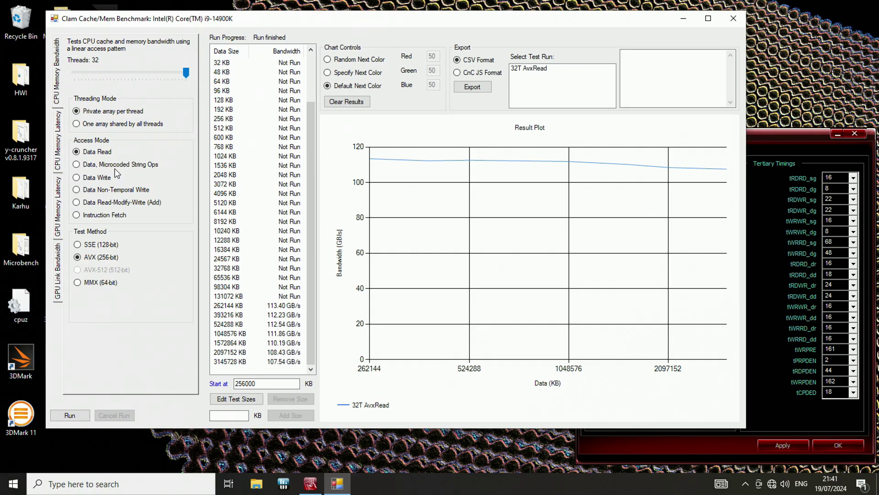
Step: Open a second MicrobenchmarkGui window and set its bandwidth test to 32 threads with a start size of 256000 KB
right_click(346, 485)
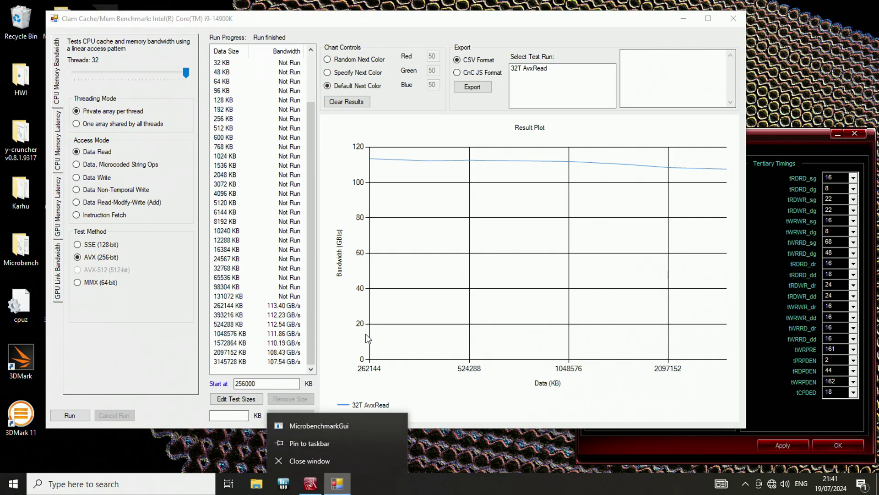
left_click(320, 425)
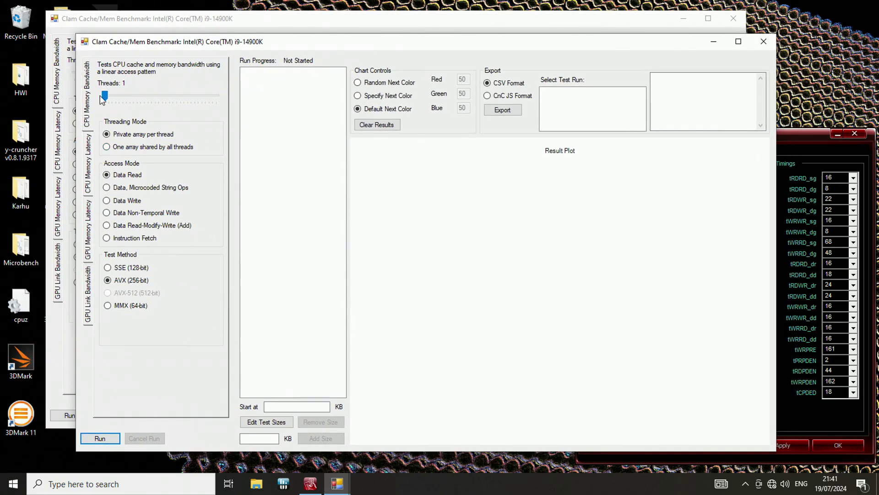
left_click_drag(103, 97, 216, 96)
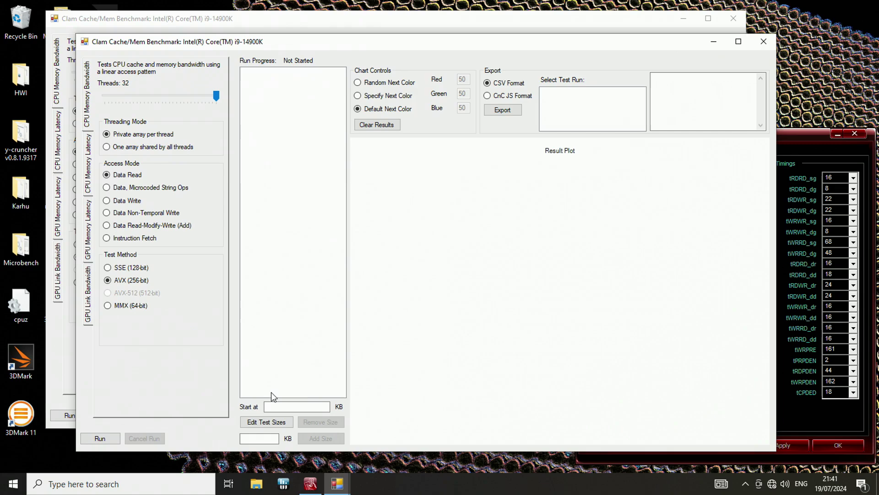
left_click(277, 403)
type("2560")
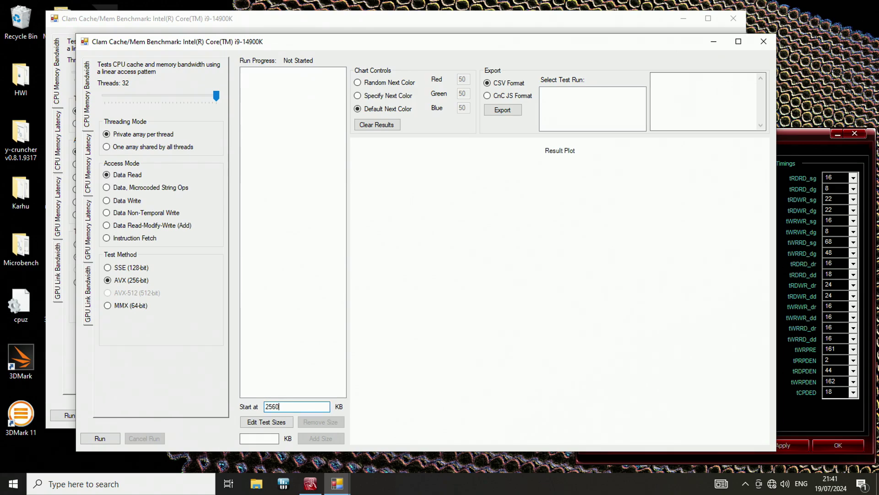
type("00")
Step: Set tRDRD_dg to 16 in Mem TweakIt and apply the timing
left_click(798, 129)
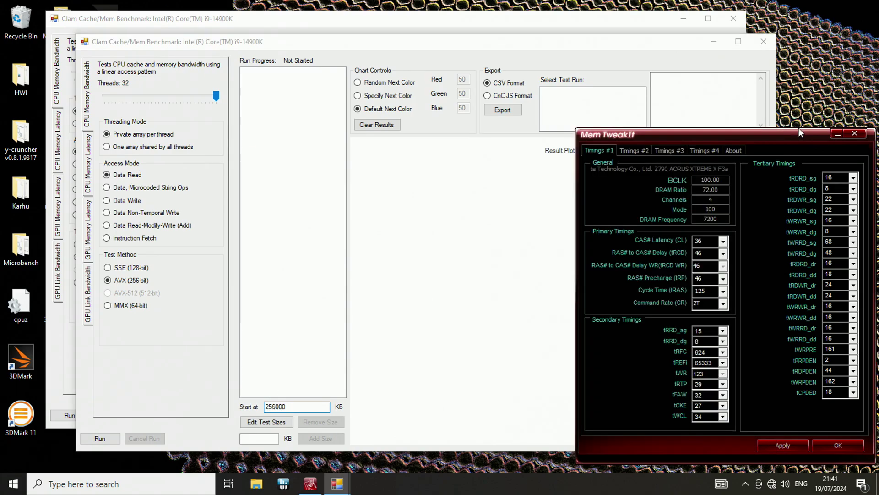
left_click(834, 189)
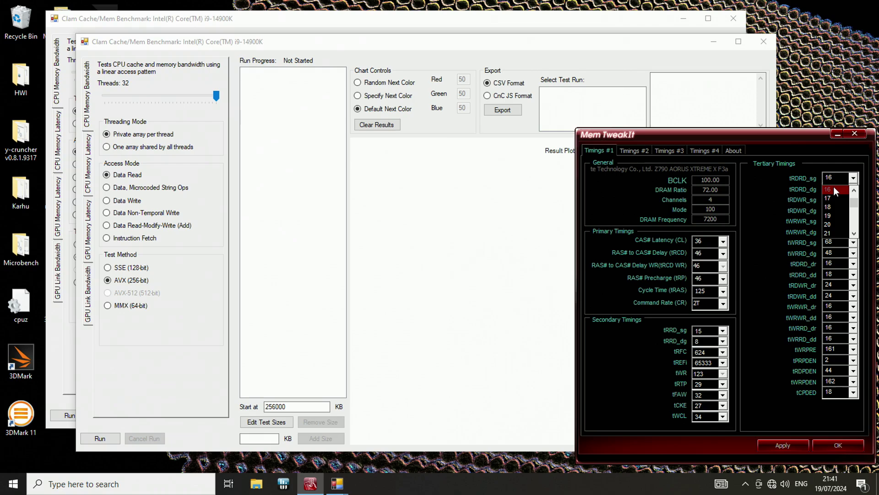
left_click(833, 185)
left_click(834, 189)
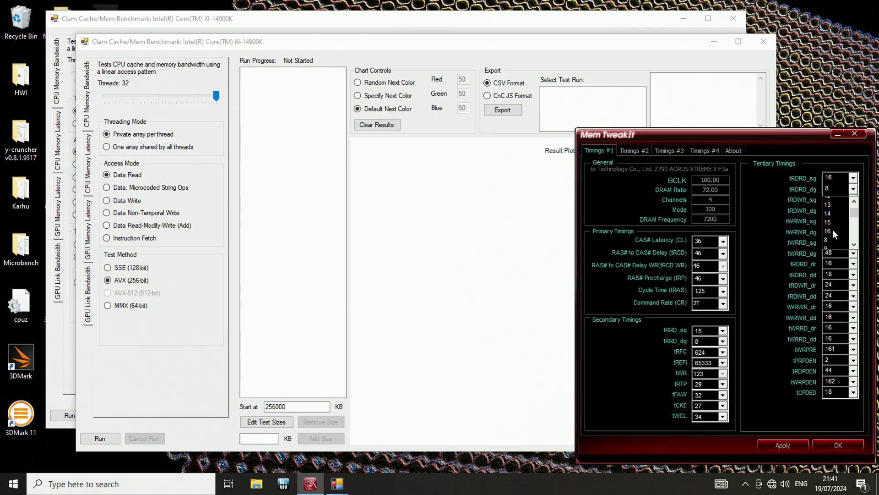
scroll(833, 229, "down", 1)
left_click(835, 243)
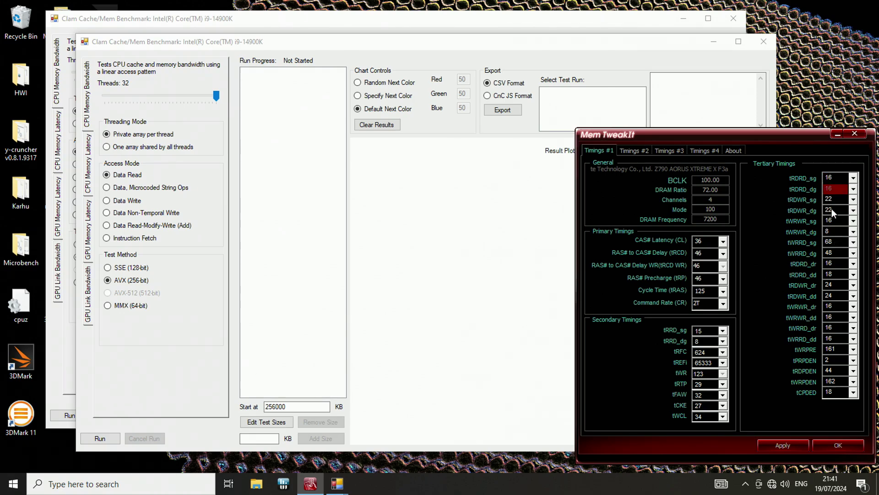
left_click(776, 447)
Step: Run the AVX Data Read test in the second benchmark window and compare its large-size results side by side with the first run
left_click(465, 204)
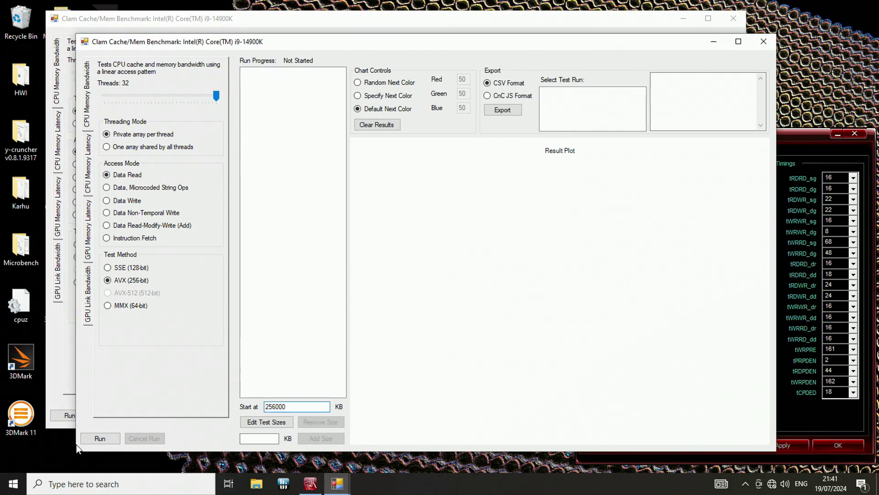
left_click(102, 438)
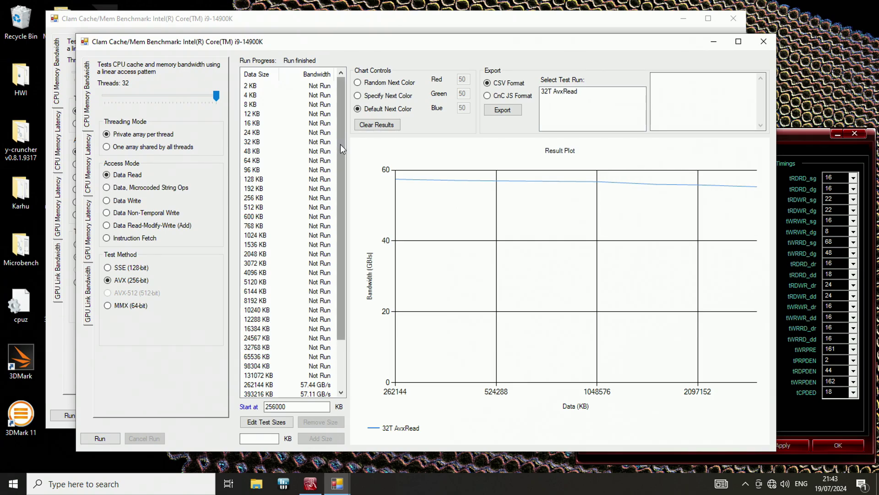
left_click_drag(340, 144, 342, 207)
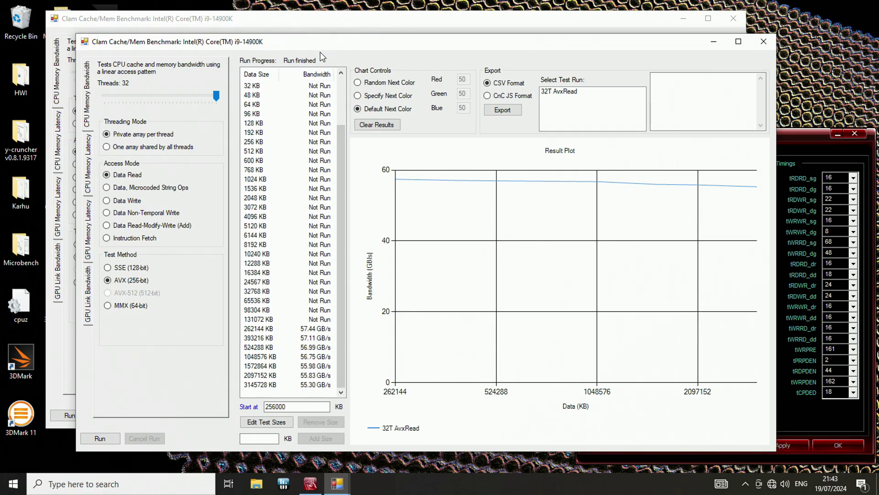
left_click_drag(323, 46, 568, 21)
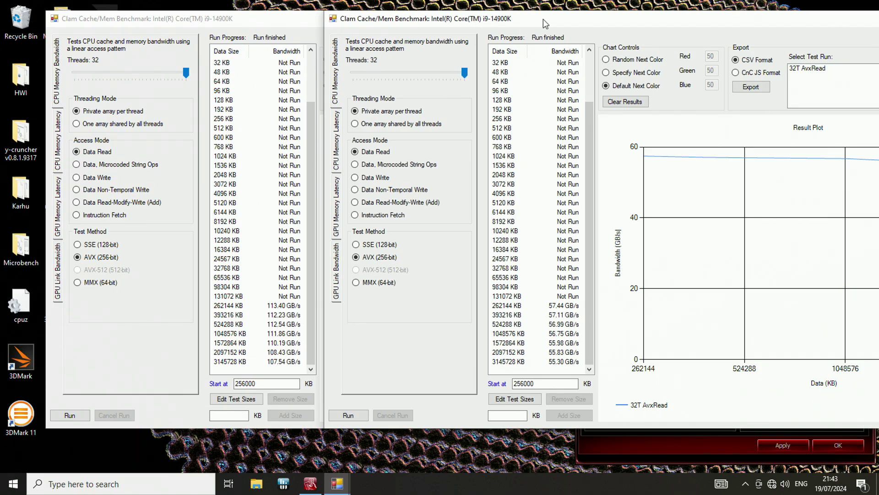
left_click_drag(543, 18, 285, 50)
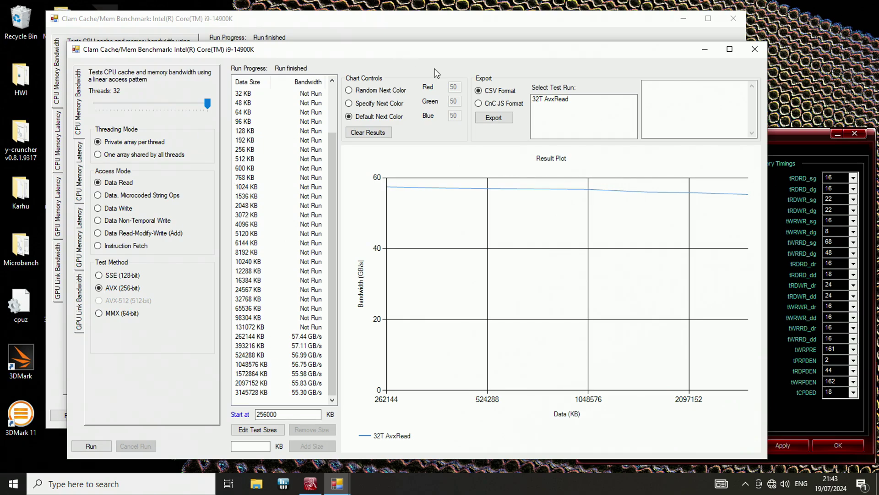
Step: Set tRDRD_dg to 10 in Mem TweakIt and apply the timing
left_click(842, 190)
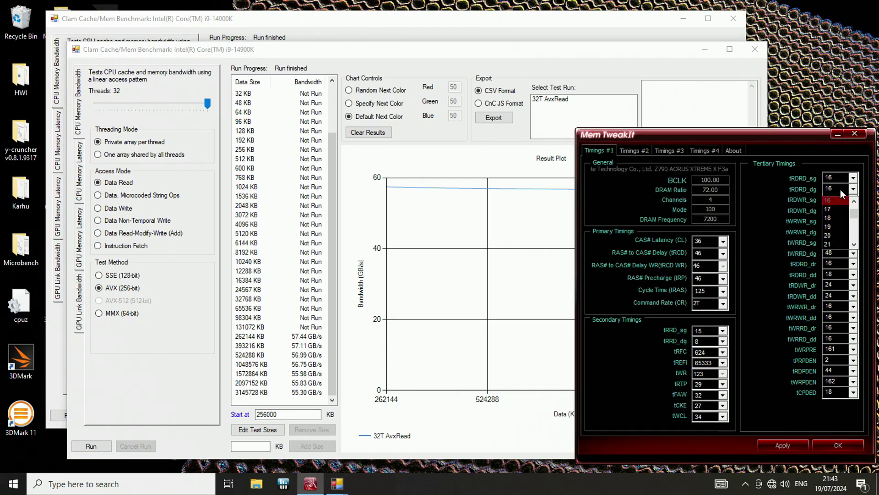
scroll(834, 217, "up", 2)
left_click(832, 207)
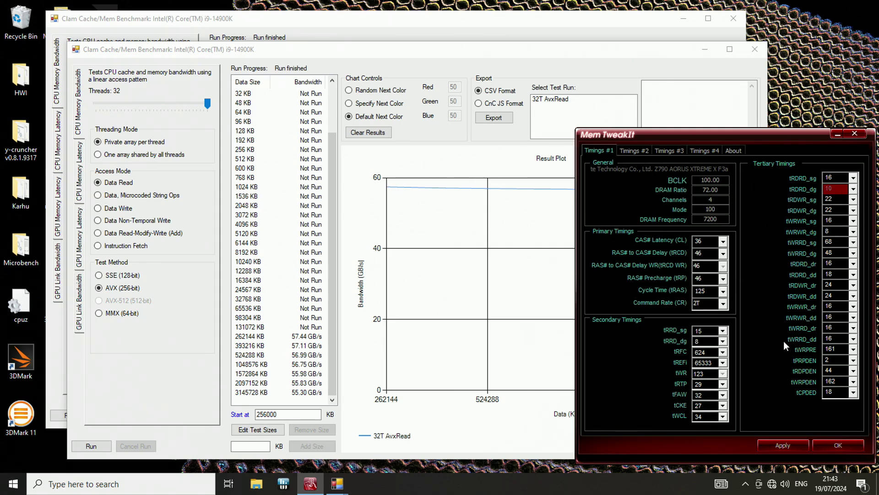
left_click(767, 445)
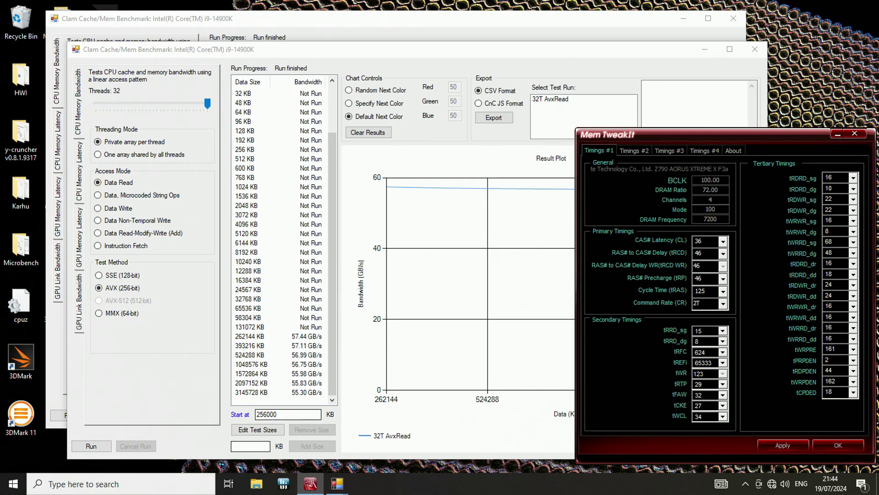
Step: Open a third MicrobenchmarkGui window and set its bandwidth test to 32 threads with a start size of 256000 KB
key("super")
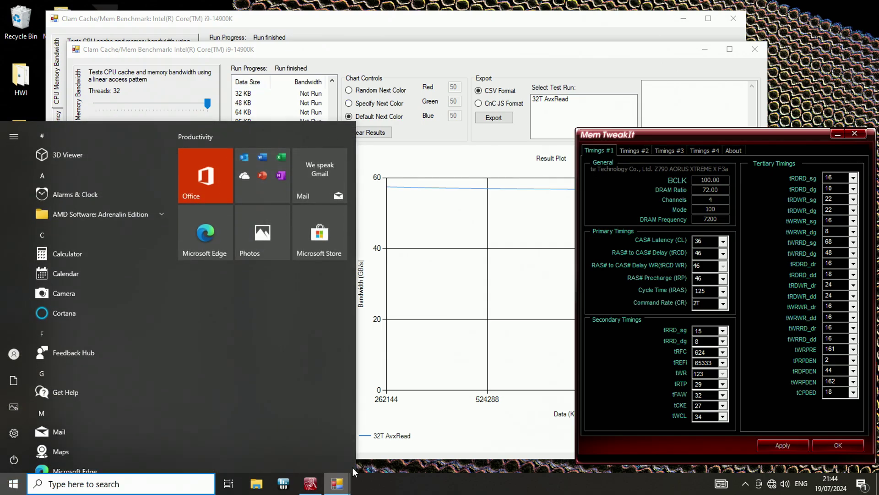
right_click(337, 483)
left_click(337, 483)
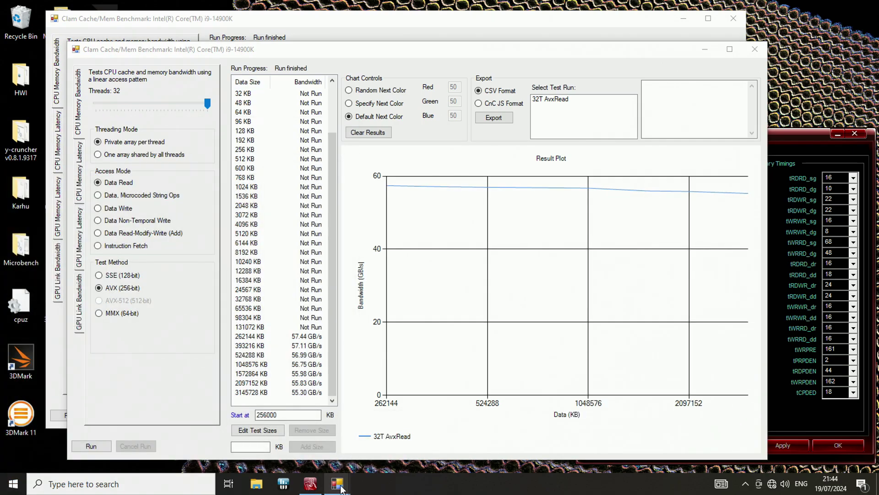
right_click(337, 483)
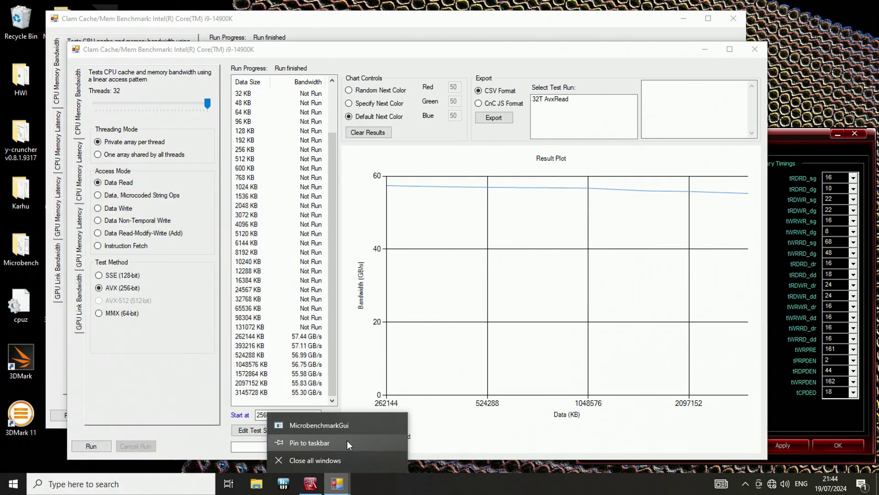
left_click(305, 426)
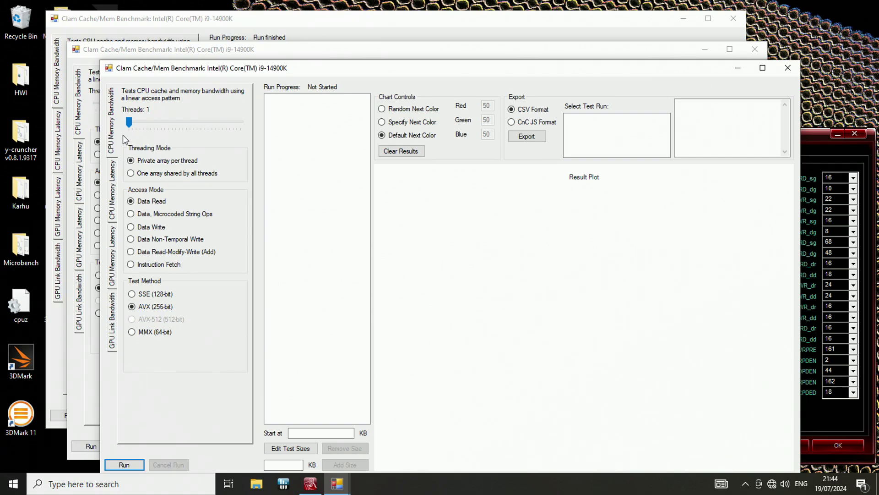
left_click_drag(128, 121, 315, 235)
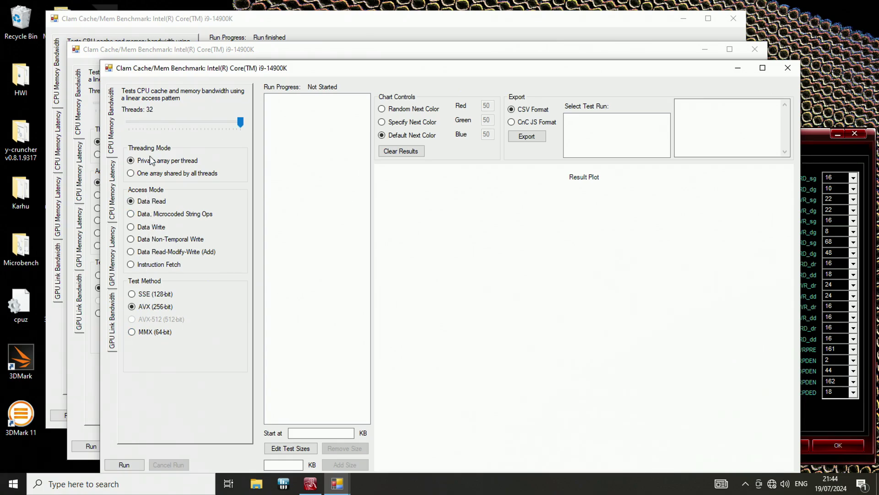
left_click(311, 432)
type("256000")
Step: Reapply the Mem TweakIt timings and run the AVX Data Read test in the third benchmark window
left_click_drag(801, 426, 803, 431)
left_click(806, 445)
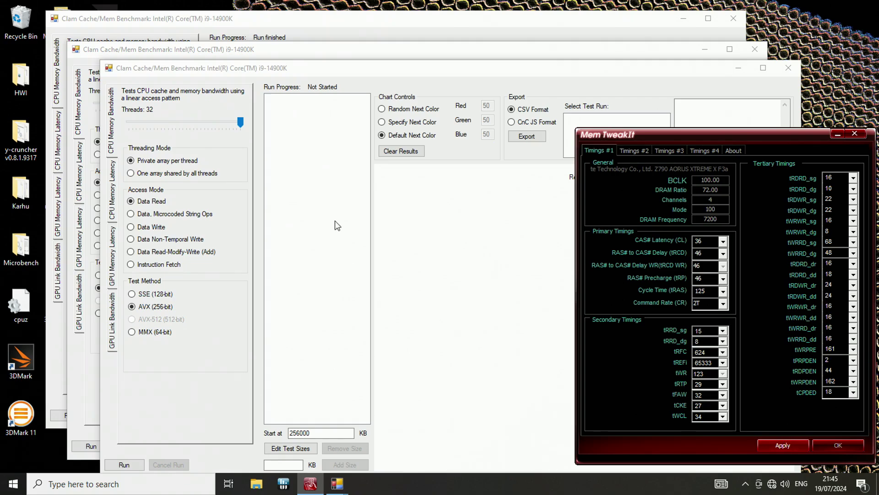
left_click(125, 464)
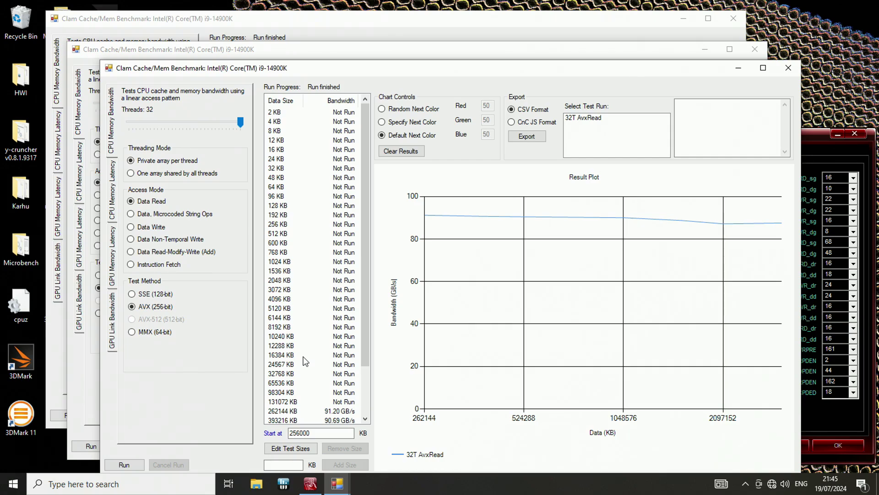
Step: Compare the large-size bandwidth results of the third benchmark window with those of the first run
left_click(840, 200)
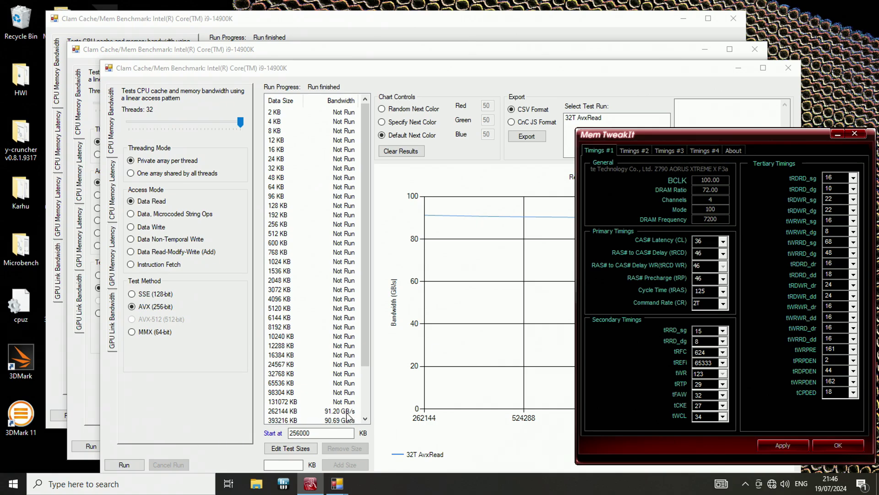
left_click(296, 15)
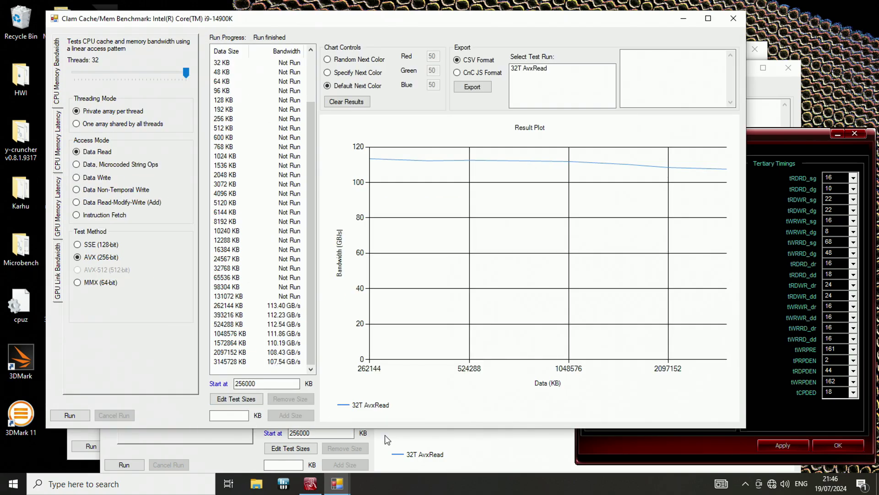
left_click(492, 459)
scroll(344, 419, "down", 2)
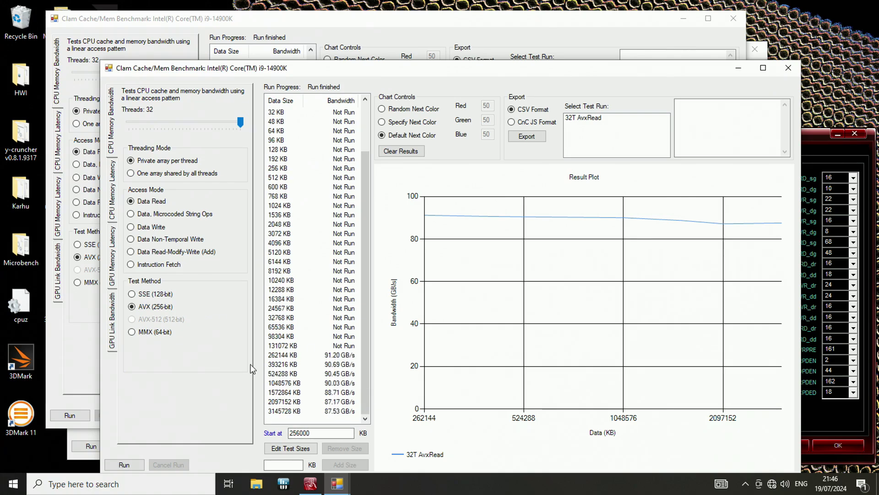
left_click(13, 484)
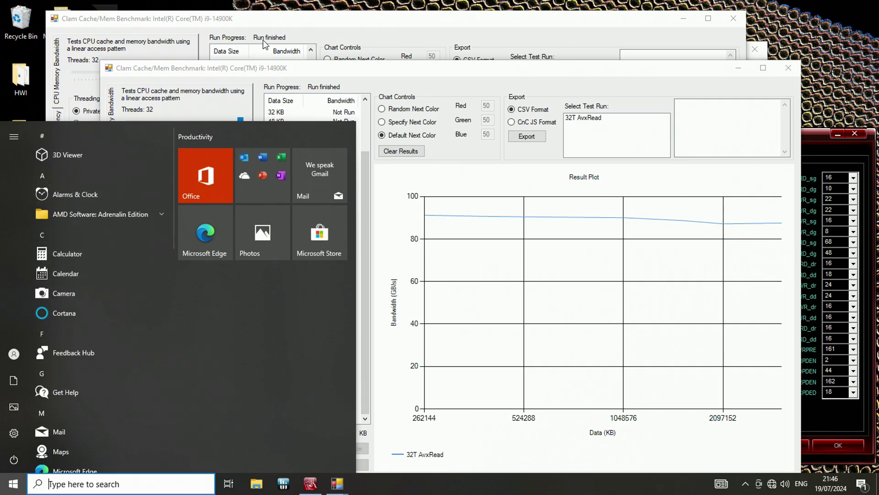
left_click(262, 40)
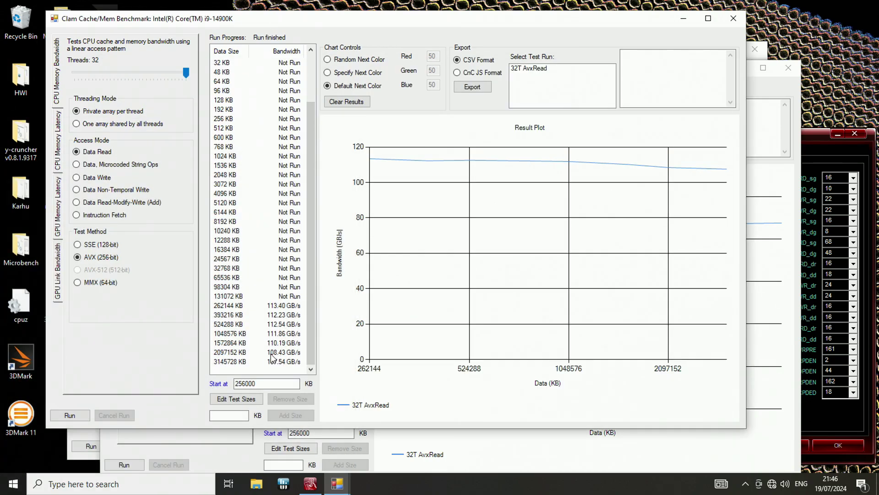
left_click(456, 448)
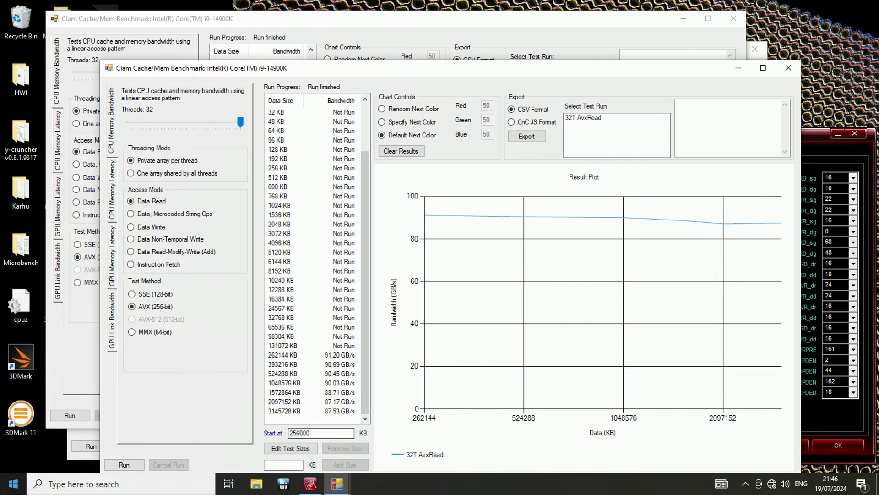
Step: Open Calculator and divide 107 by 87 to get the bandwidth ratio between the first and third runs
key("super")
left_click(90, 260)
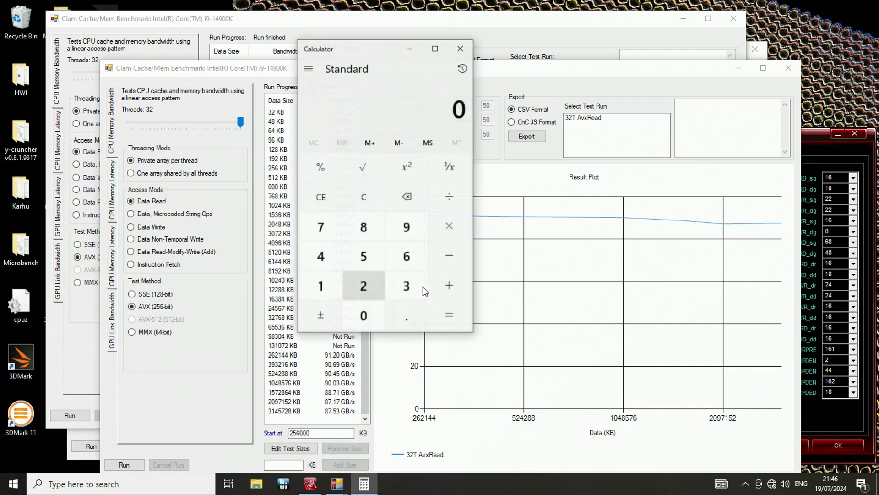
left_click(320, 286)
left_click(364, 316)
left_click(328, 238)
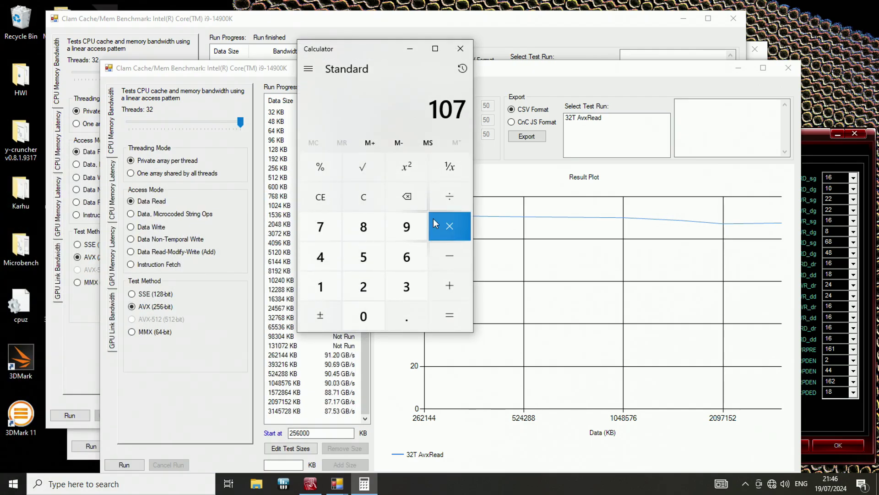
left_click(441, 204)
left_click(376, 238)
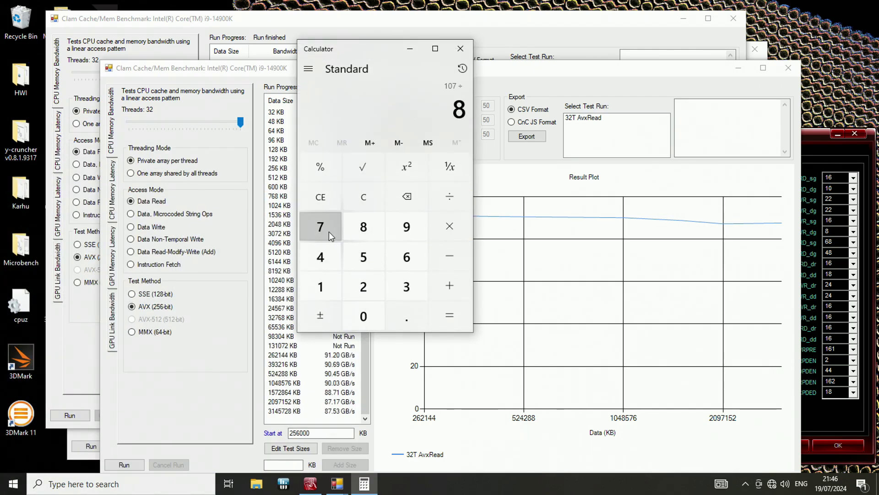
left_click(329, 232)
left_click(445, 311)
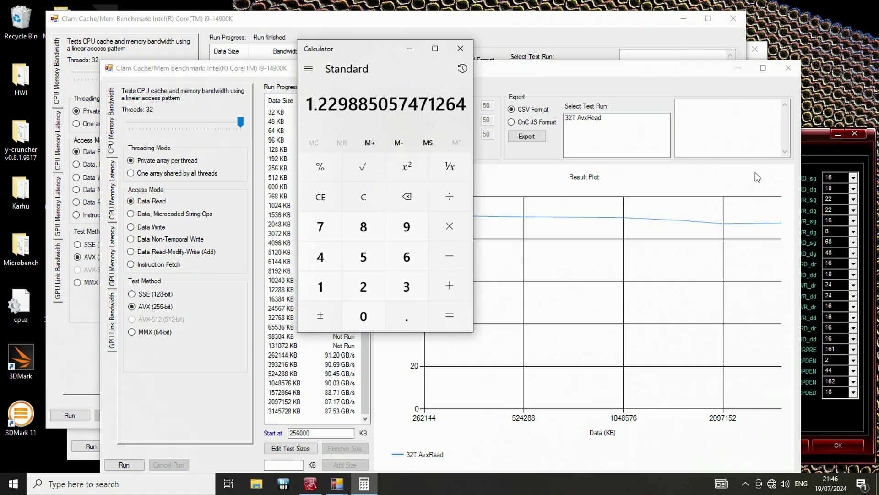
Step: Multiply the calculated bandwidth ratio by 7200 to get the equivalent memory data rate
left_click(455, 238)
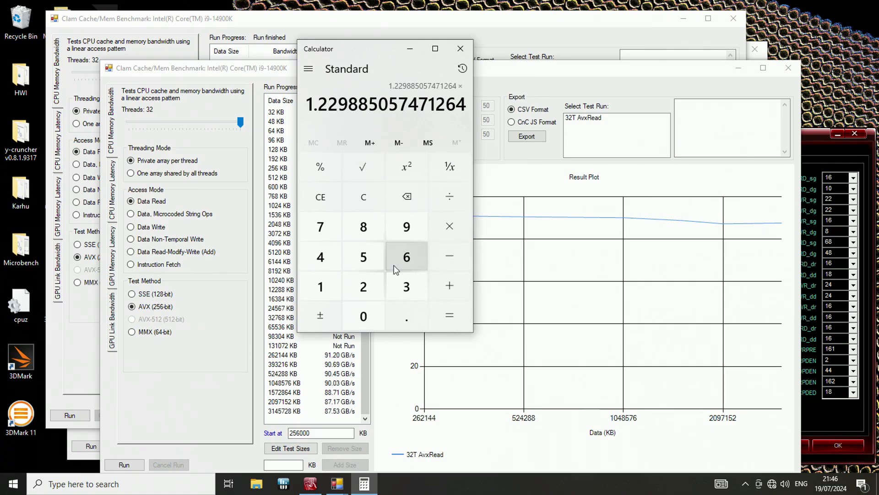
left_click(331, 237)
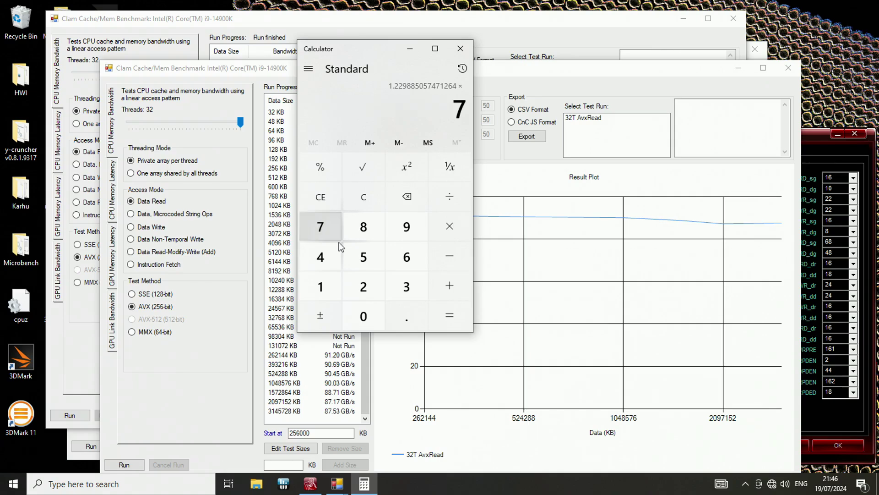
left_click(370, 289)
left_click(373, 317)
left_click(373, 317)
left_click(460, 314)
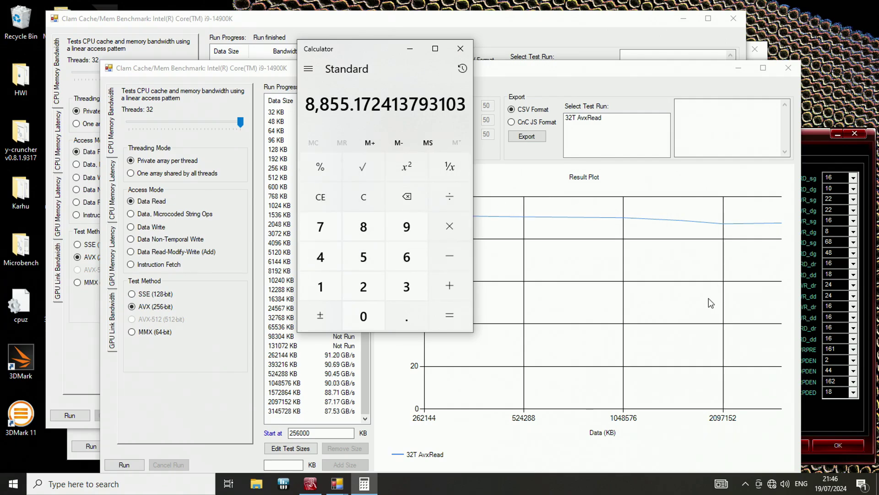
Step: Switch to Mem TweakIt, move Calculator clear of it, set tRDRD_dg to 8 and keep tWRWR_dg at 8
left_click(815, 135)
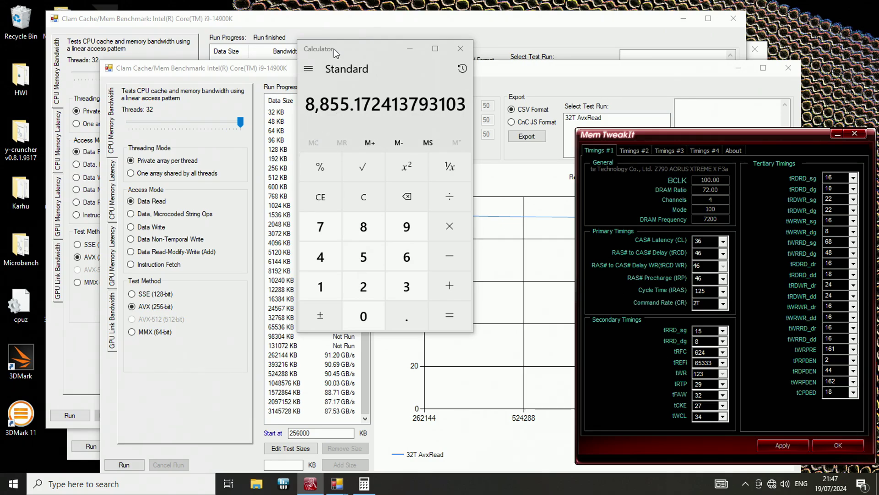
left_click_drag(328, 51, 356, 116)
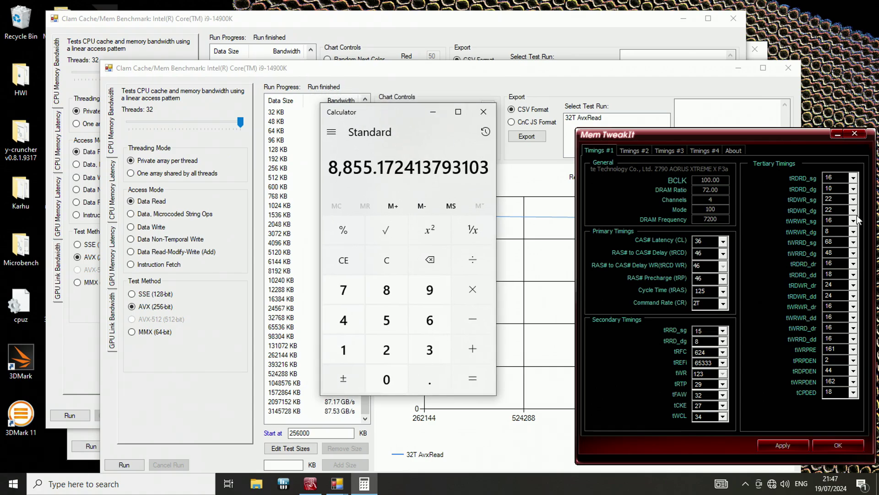
left_click(838, 192)
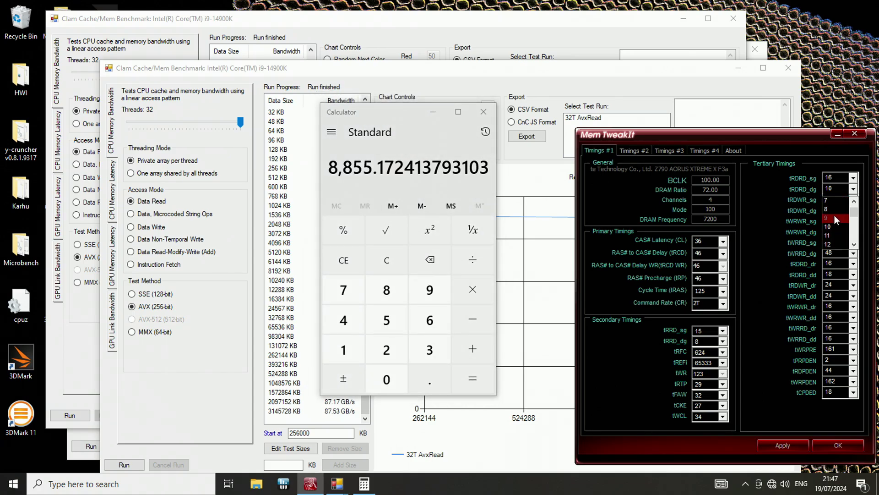
left_click(831, 211)
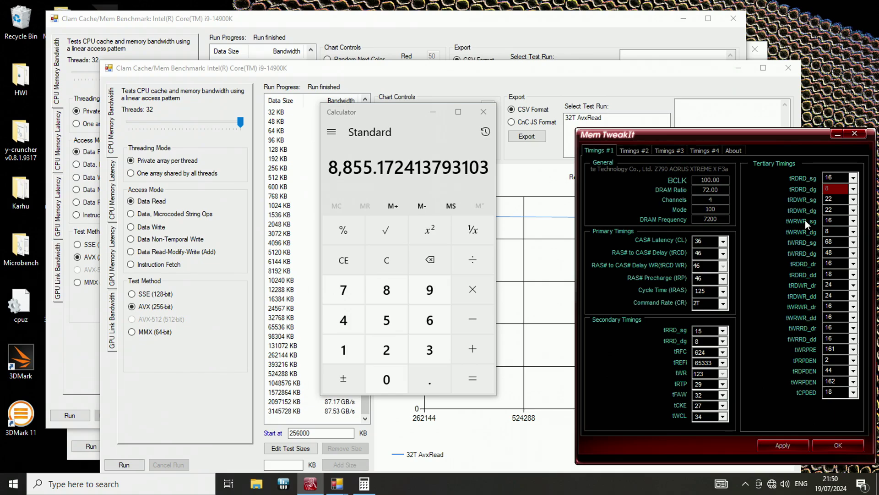
left_click(836, 232)
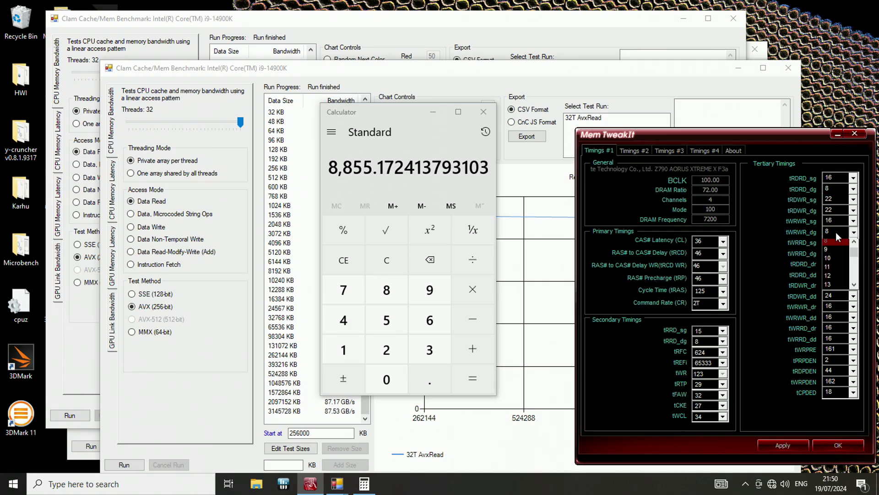
left_click(839, 232)
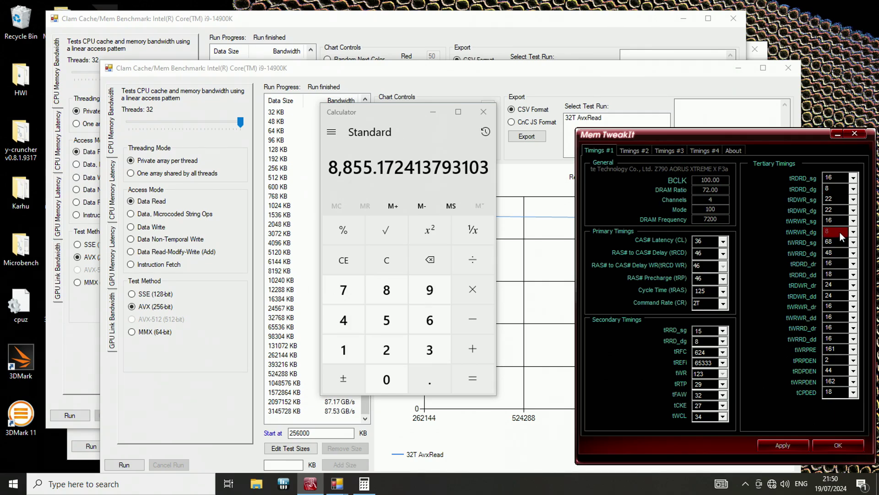